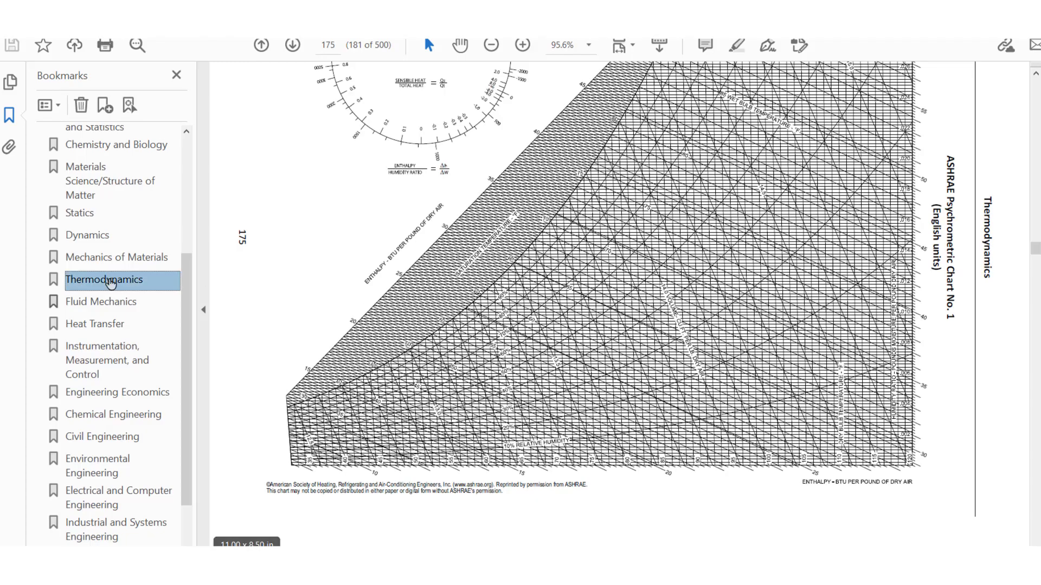
Jump to the Thermodynamics bookmark and search 'psychrometric' to reach the page 150 definitions.
{"action": "left_click", "coordinate": [111, 280]}
{"action": "left_click", "coordinate": [116, 281]}
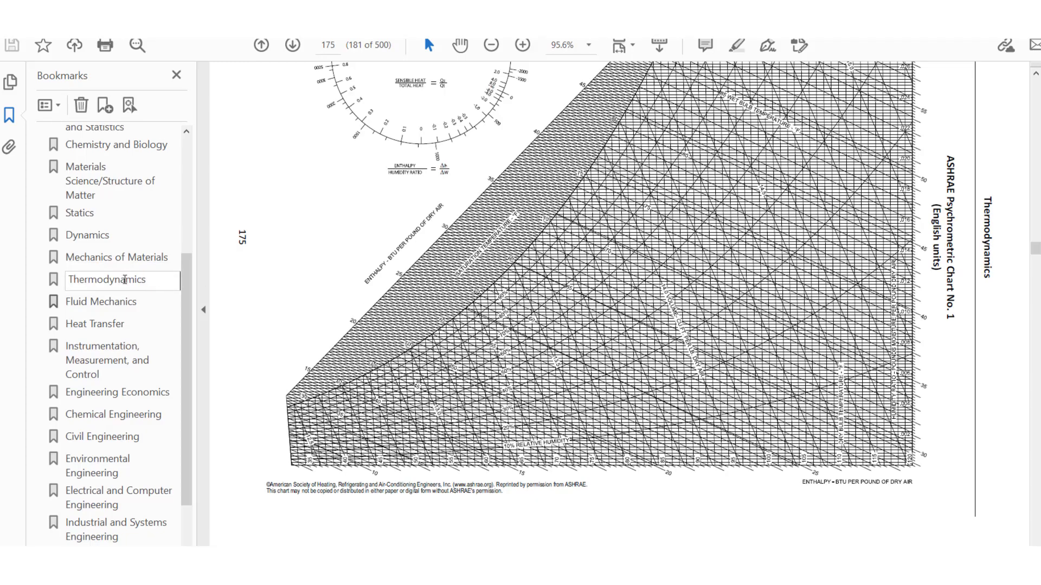
{"action": "left_click", "coordinate": [118, 282]}
{"action": "left_click", "coordinate": [642, 268]}
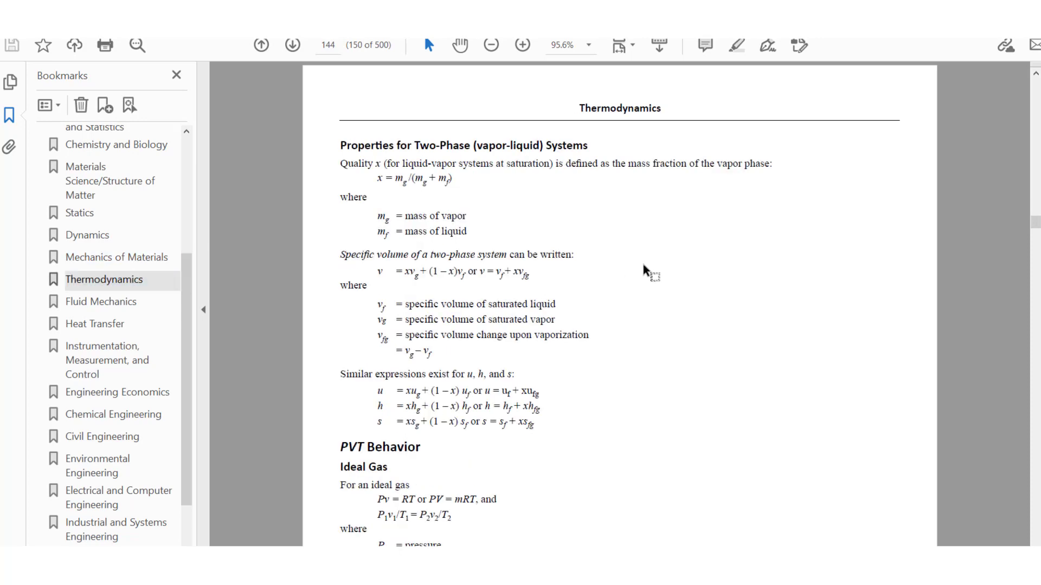
{"action": "key", "text": "ctrl+f"}
{"action": "key", "text": "Return"}
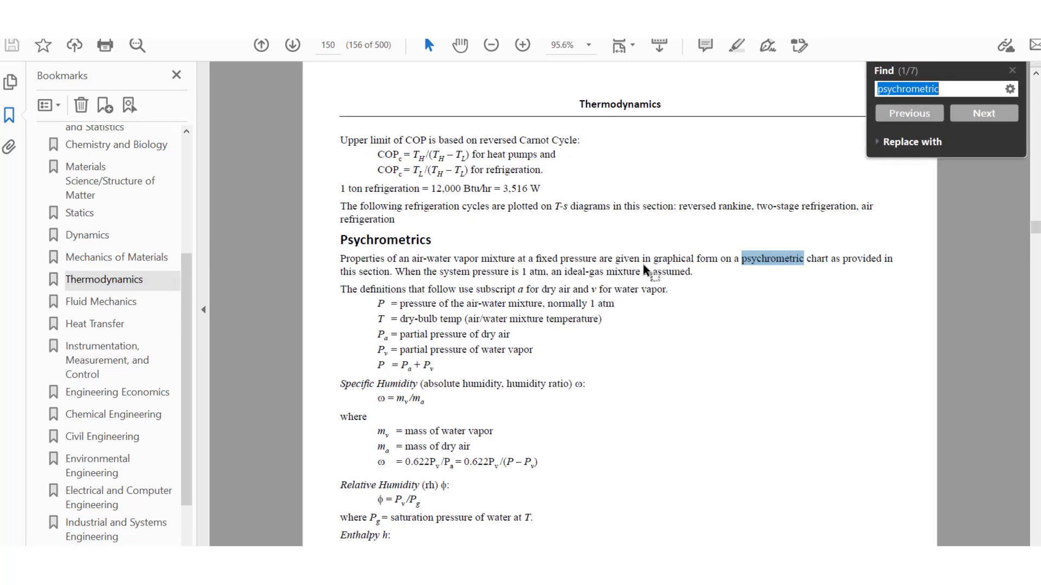
{"action": "scroll", "coordinate": [499, 300], "scroll_direction": "down", "scroll_amount": 5}
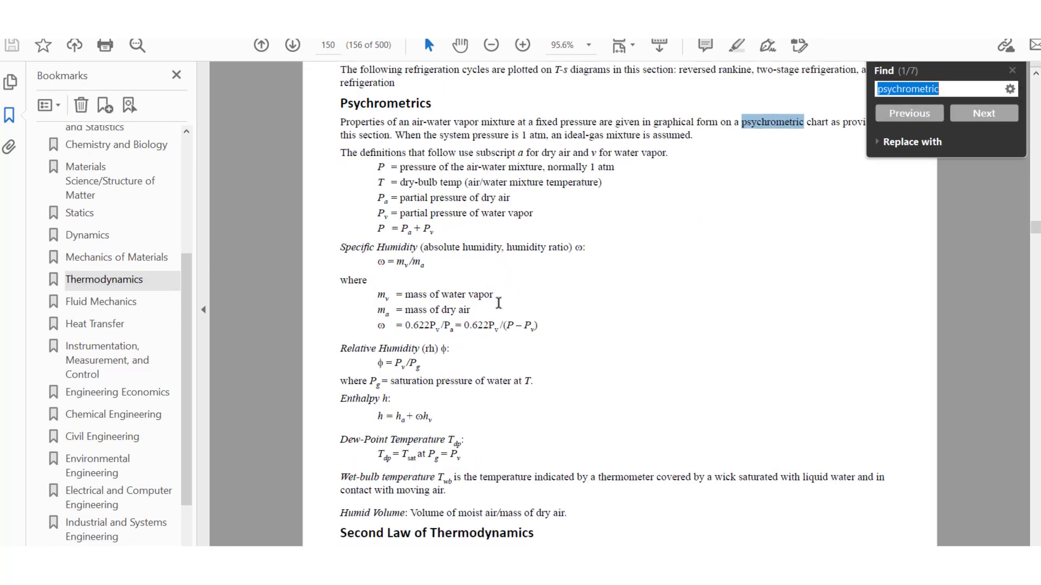
{"action": "scroll", "coordinate": [392, 306], "scroll_direction": "up", "scroll_amount": 3, "text": "ctrl"}
{"action": "scroll", "coordinate": [422, 299], "scroll_direction": "up", "scroll_amount": 1}
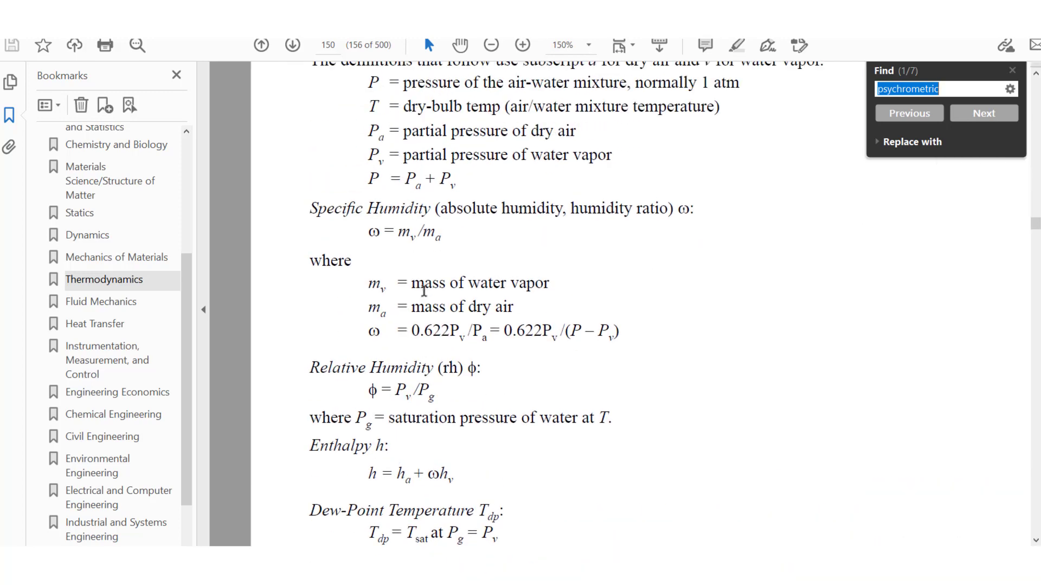
{"action": "scroll", "coordinate": [418, 253], "scroll_direction": "up", "scroll_amount": 2}
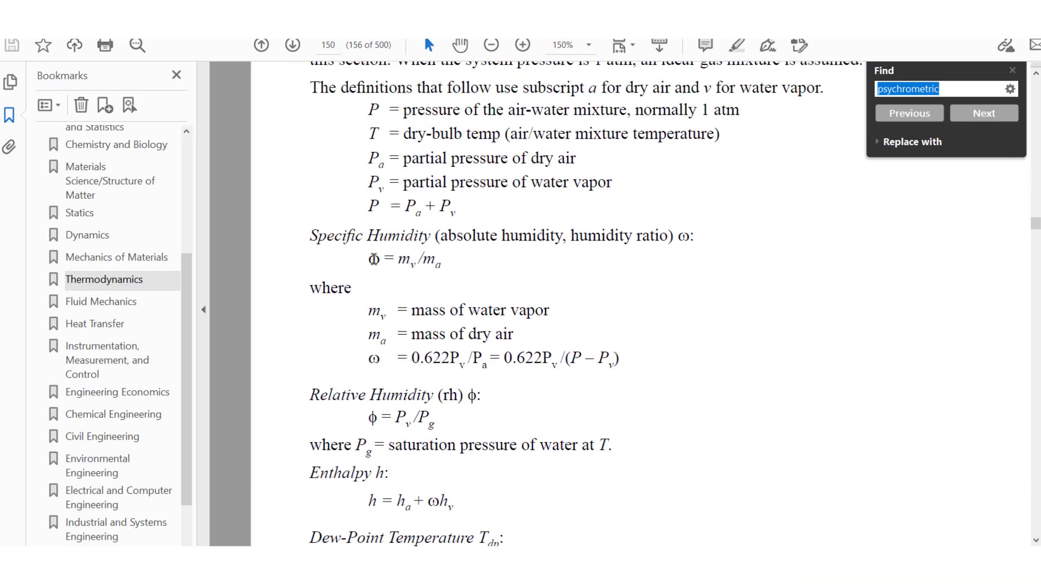
Select terms of the specific humidity definition, ending on the ω = 0.622Pv/Pa equation line.
{"action": "double_click", "coordinate": [372, 259]}
{"action": "left_click", "coordinate": [371, 258]}
{"action": "double_click", "coordinate": [370, 259]}
{"action": "left_click", "coordinate": [408, 264]}
{"action": "left_click_drag", "start_coordinate": [400, 263], "coordinate": [442, 262]}
{"action": "left_click", "coordinate": [440, 310]}
{"action": "left_click_drag", "start_coordinate": [412, 310], "coordinate": [556, 307]}
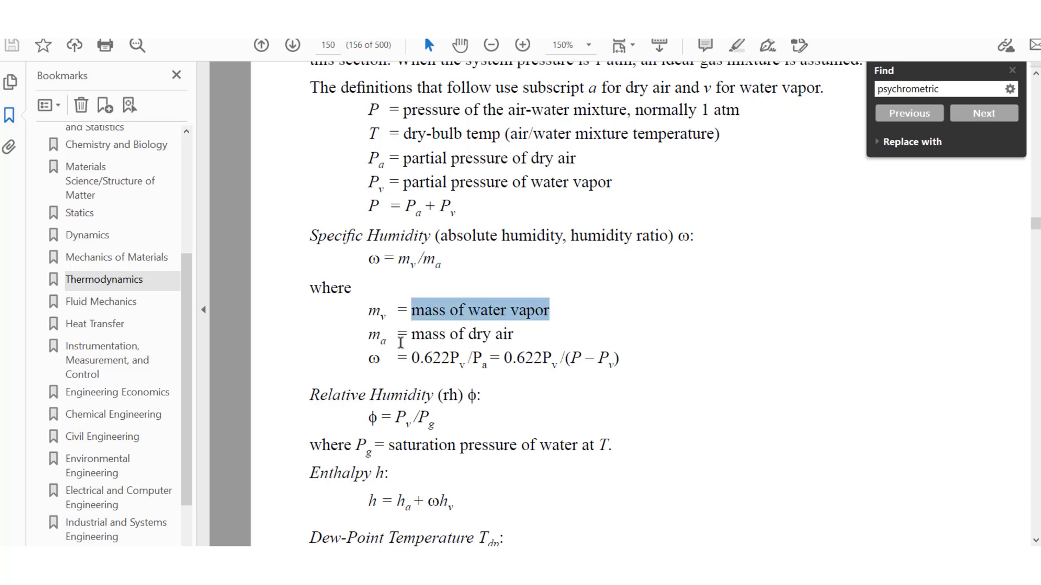
{"action": "left_click_drag", "start_coordinate": [411, 333], "coordinate": [521, 330]}
{"action": "left_click_drag", "start_coordinate": [357, 265], "coordinate": [383, 262]}
{"action": "left_click", "coordinate": [397, 332]}
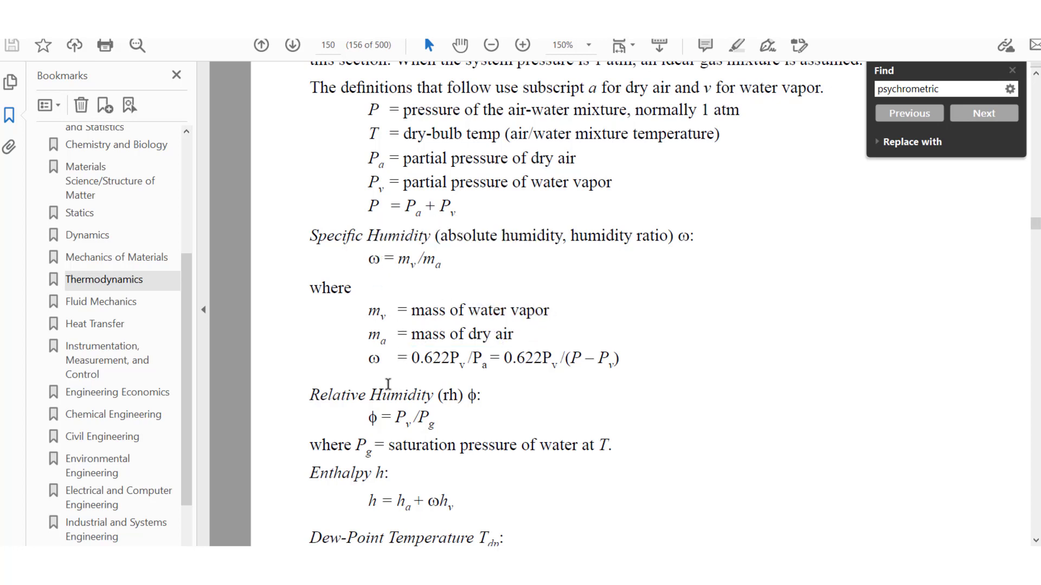
{"action": "left_click_drag", "start_coordinate": [366, 359], "coordinate": [623, 358]}
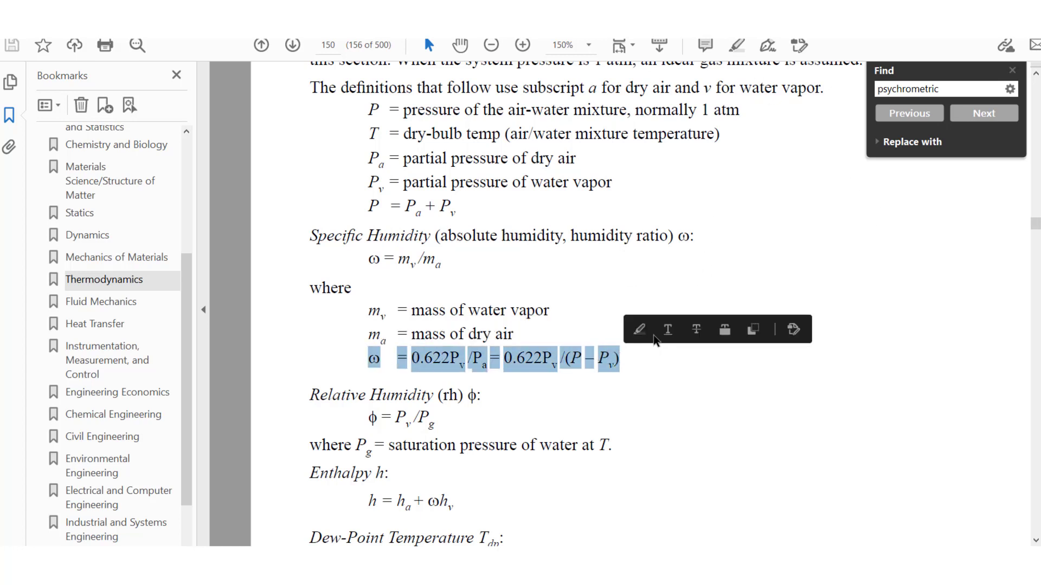
Highlight ω = 0.622Pv/Pa = 0.622Pv/(P − Pv) in yellow and review the partial-pressure wording above.
{"action": "left_click", "coordinate": [646, 332]}
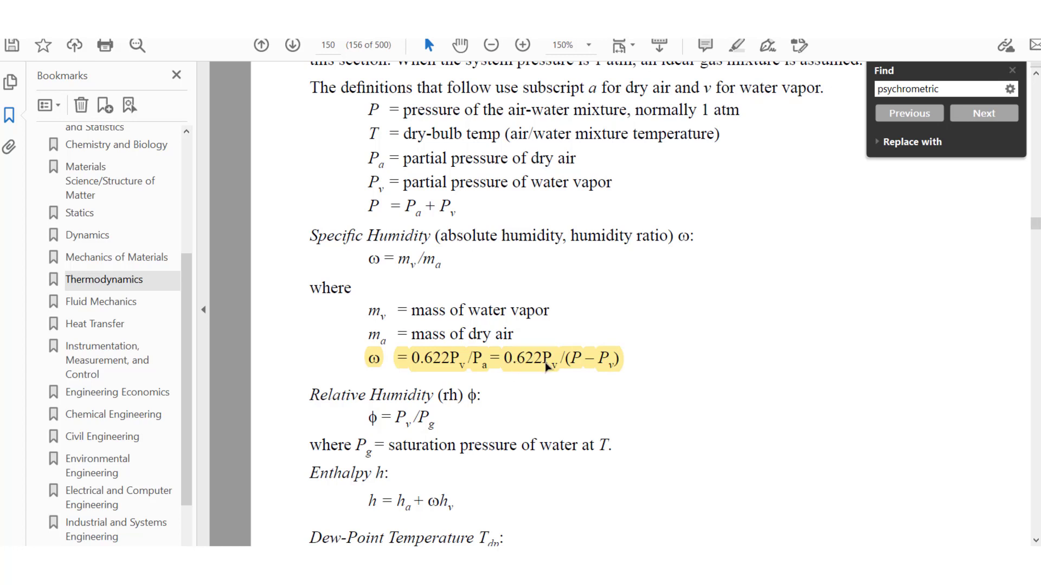
{"action": "scroll", "coordinate": [423, 233], "scroll_direction": "up", "scroll_amount": 1}
{"action": "left_click_drag", "start_coordinate": [407, 210], "coordinate": [597, 227]}
{"action": "left_click", "coordinate": [590, 411]}
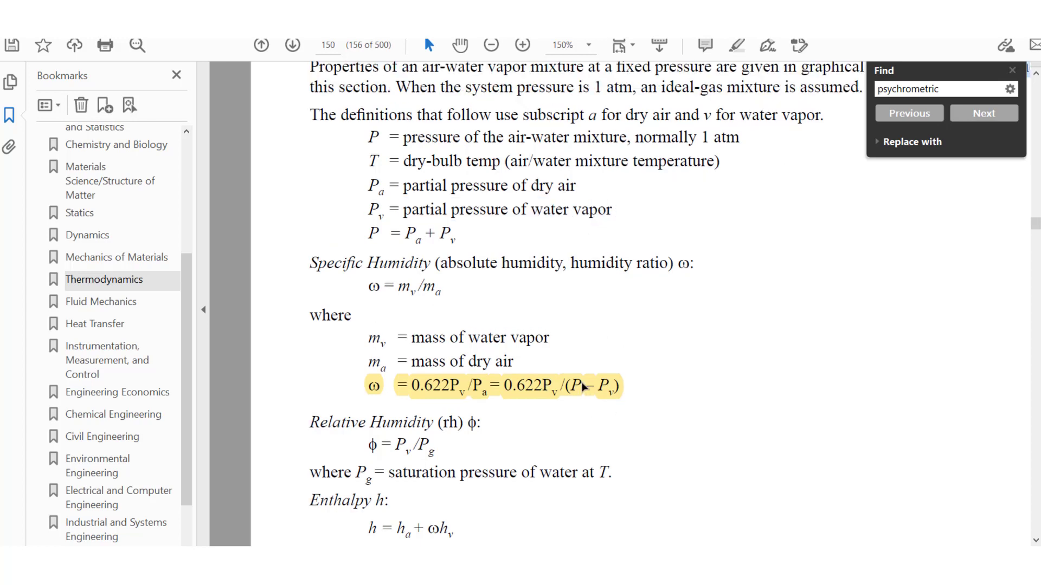
{"action": "scroll", "coordinate": [518, 214], "scroll_direction": "up", "scroll_amount": 1}
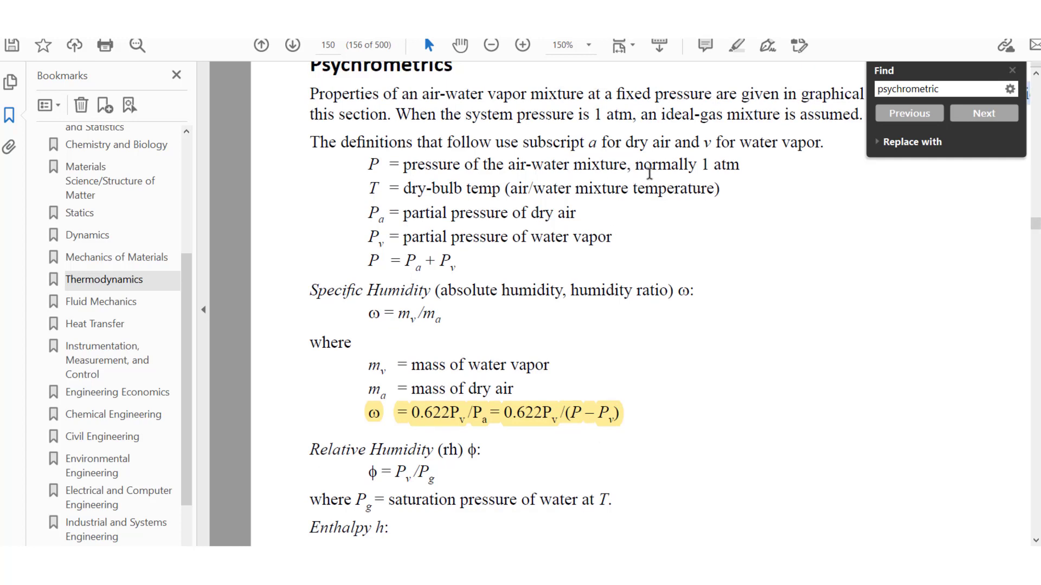
{"action": "left_click_drag", "start_coordinate": [703, 165], "coordinate": [729, 166]}
{"action": "left_click", "coordinate": [658, 190]}
{"action": "left_click_drag", "start_coordinate": [508, 165], "coordinate": [601, 171]}
{"action": "left_click", "coordinate": [619, 415]}
Select the terms of the relative humidity formula φ = Pv/Pg and its saturation pressure definition.
{"action": "scroll", "coordinate": [477, 425], "scroll_direction": "down", "scroll_amount": 1}
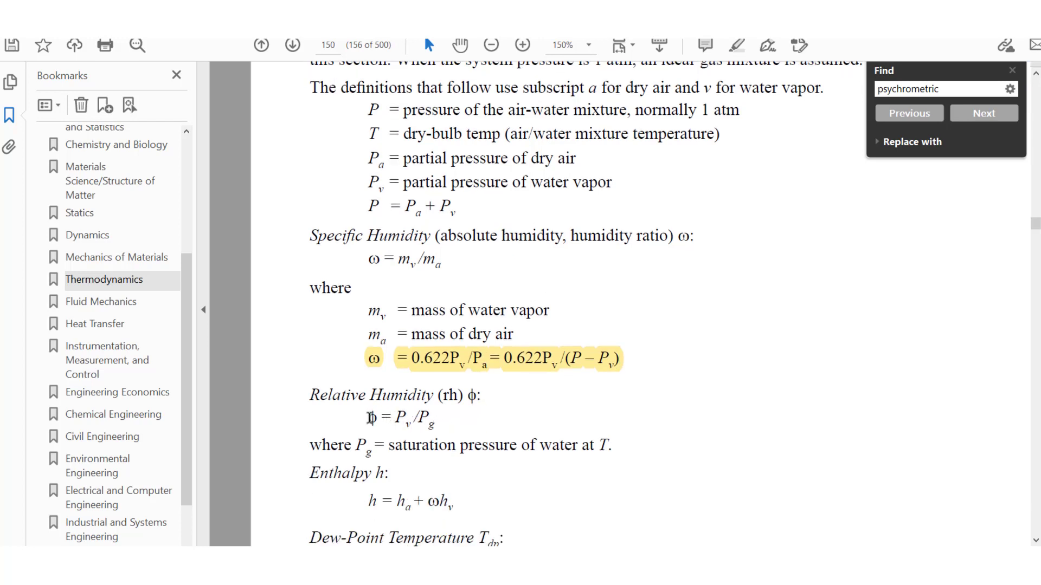
{"action": "mouse_move", "coordinate": [368, 417]}
{"action": "left_mouse_down"}
{"action": "mouse_move", "coordinate": [431, 423]}
{"action": "mouse_move", "coordinate": [373, 417]}
{"action": "left_mouse_up"}
{"action": "left_click", "coordinate": [456, 422]}
{"action": "left_click", "coordinate": [475, 426]}
{"action": "left_click_drag", "start_coordinate": [467, 397], "coordinate": [472, 397]}
{"action": "left_click", "coordinate": [465, 431]}
{"action": "mouse_move", "coordinate": [414, 417]}
{"action": "left_mouse_down"}
{"action": "mouse_move", "coordinate": [401, 418]}
{"action": "mouse_move", "coordinate": [439, 422]}
{"action": "mouse_move", "coordinate": [423, 422]}
{"action": "left_mouse_up"}
{"action": "left_click", "coordinate": [435, 425]}
{"action": "left_click_drag", "start_coordinate": [356, 444], "coordinate": [373, 447]}
{"action": "left_click", "coordinate": [405, 444]}
{"action": "left_click_drag", "start_coordinate": [451, 448], "coordinate": [602, 448]}
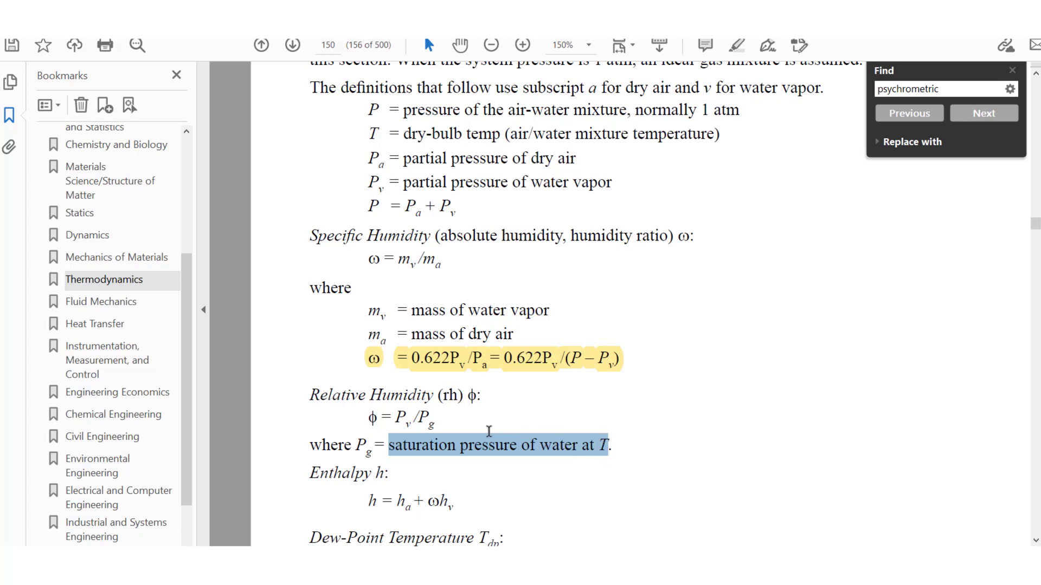
{"action": "left_click_drag", "start_coordinate": [380, 416], "coordinate": [368, 419]}
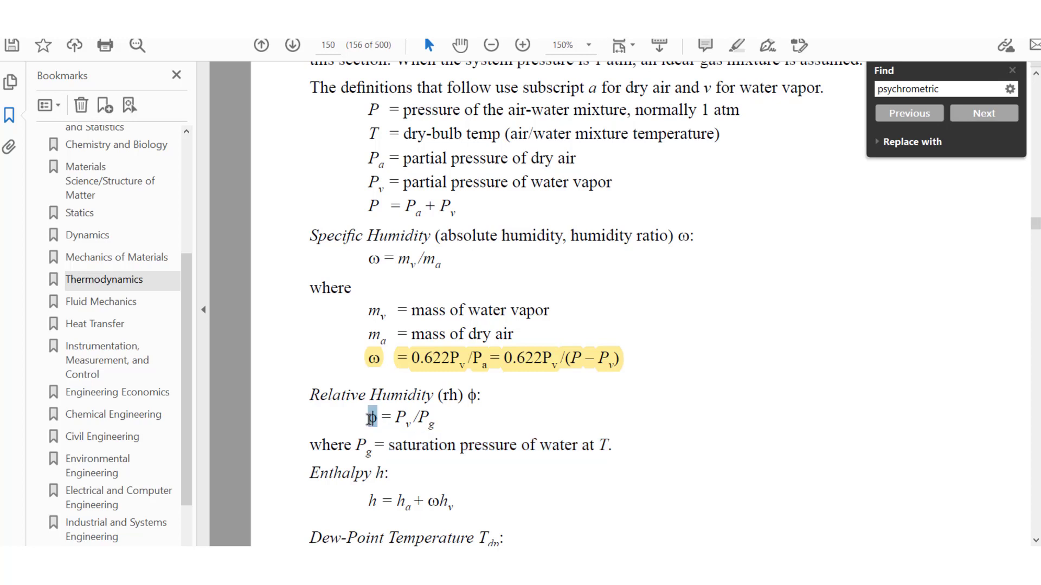
{"action": "left_click", "coordinate": [456, 430]}
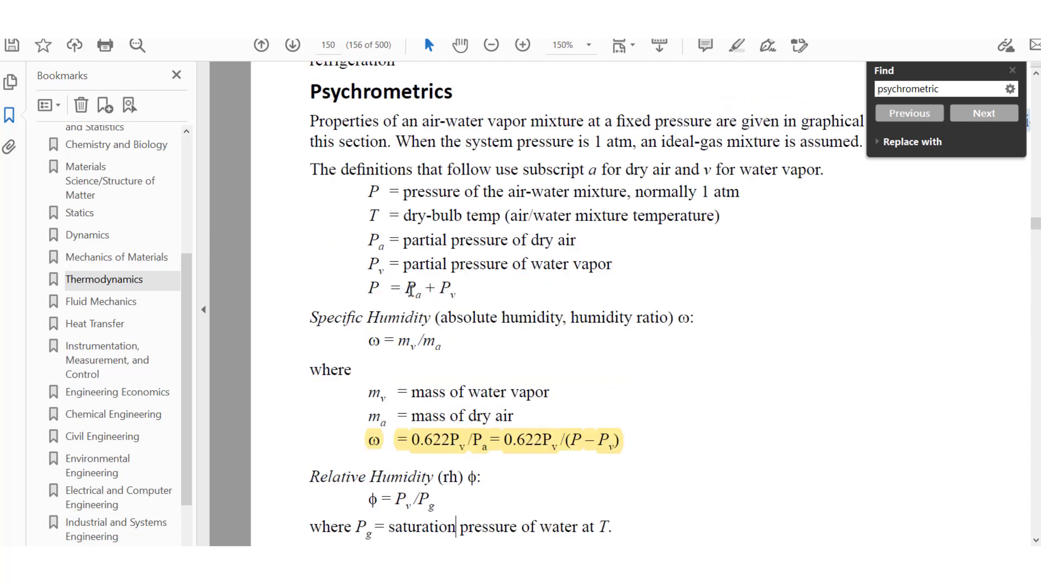
Search the handbook for 'steam' to reach the saturated-water steam table on page 157.
{"action": "left_click", "coordinate": [106, 286]}
{"action": "scroll", "coordinate": [603, 342], "scroll_direction": "down", "scroll_amount": 3}
{"action": "key", "text": "ctrl+f"}
{"action": "type", "text": "steam"}
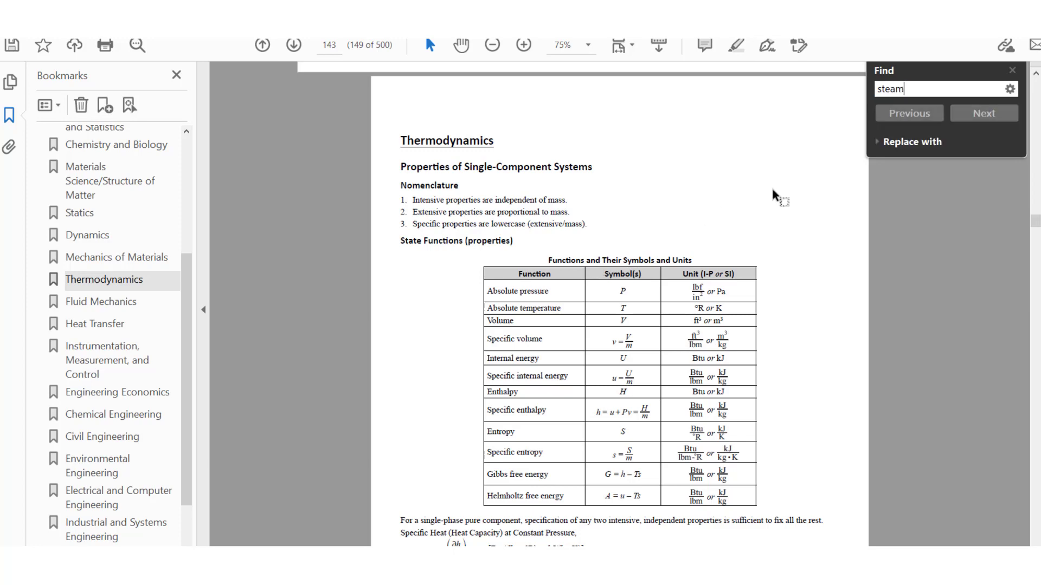
{"action": "key", "text": "Return"}
{"action": "left_click", "coordinate": [975, 116]}
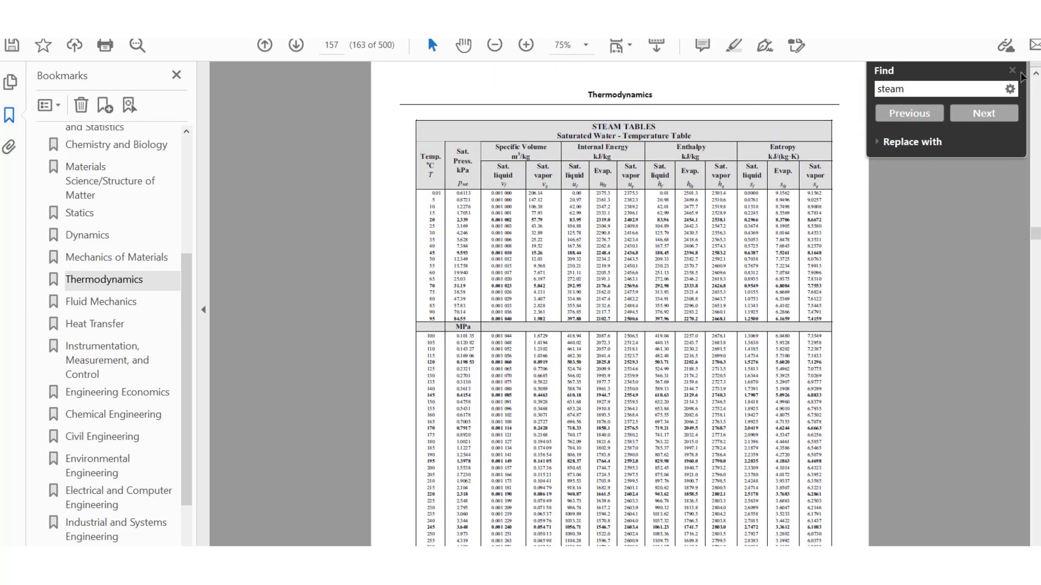
{"action": "left_click", "coordinate": [1012, 70]}
Highlight the 25 °C saturation pressure 3.169 in yellow in the Sat. Press. kPa column.
{"action": "scroll", "coordinate": [440, 199], "scroll_direction": "up", "scroll_amount": 3}
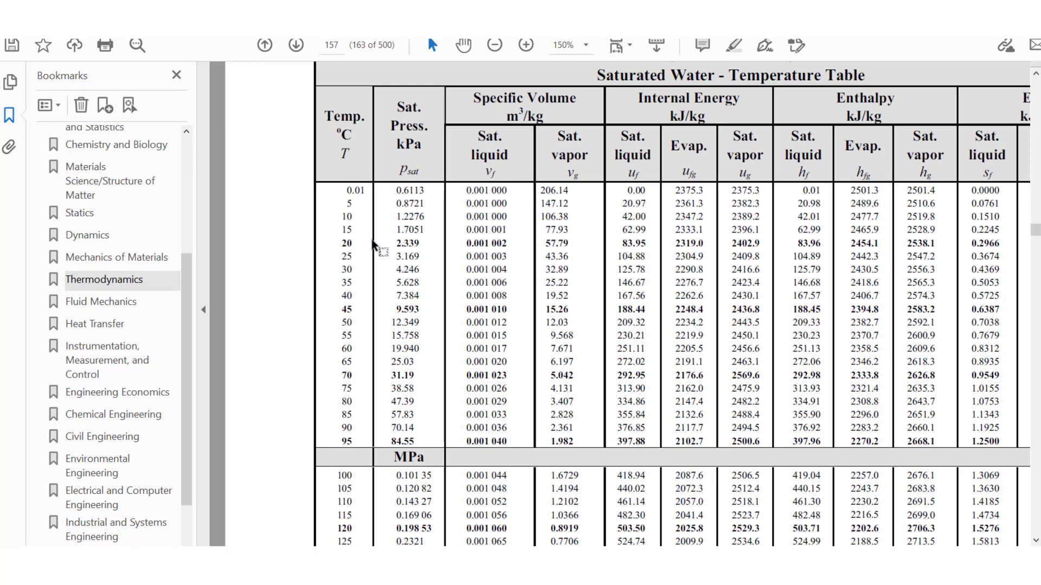
{"action": "scroll", "coordinate": [347, 246], "scroll_direction": "up", "scroll_amount": 2}
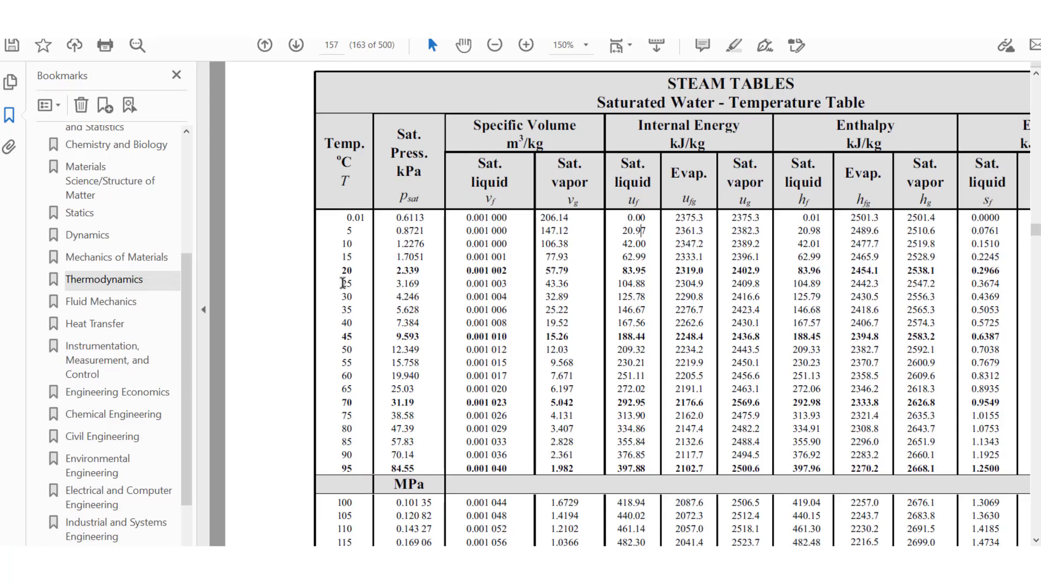
{"action": "left_click_drag", "start_coordinate": [343, 283], "coordinate": [396, 284]}
{"action": "left_click", "coordinate": [433, 259]}
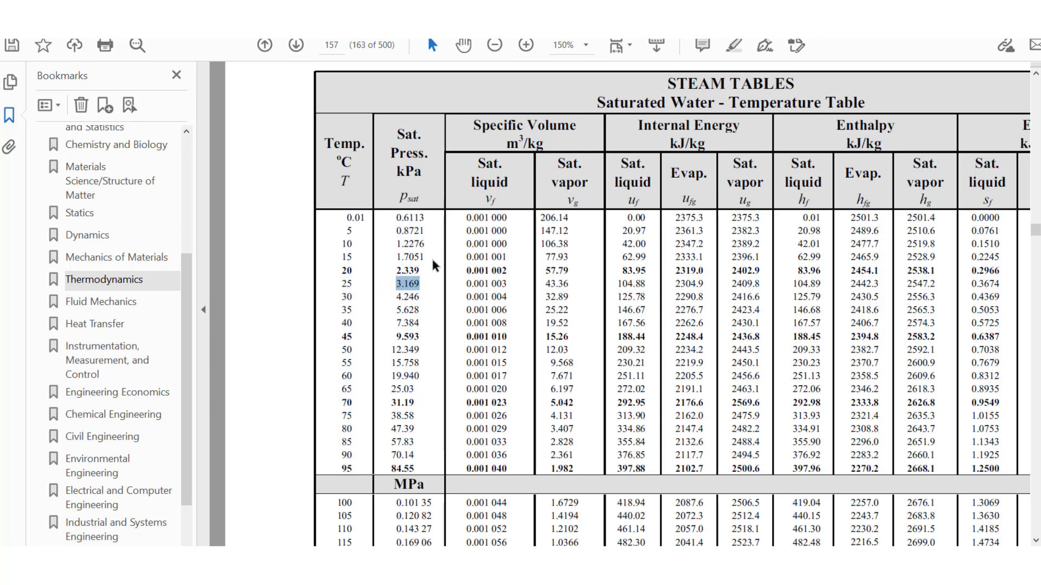
{"action": "left_click_drag", "start_coordinate": [398, 134], "coordinate": [424, 169]}
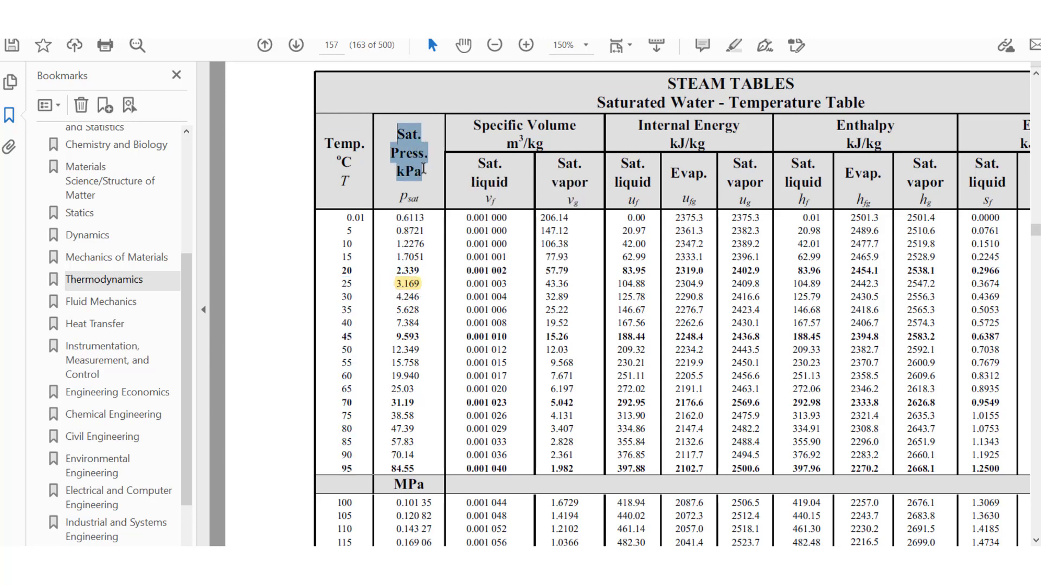
{"action": "left_click", "coordinate": [425, 172]}
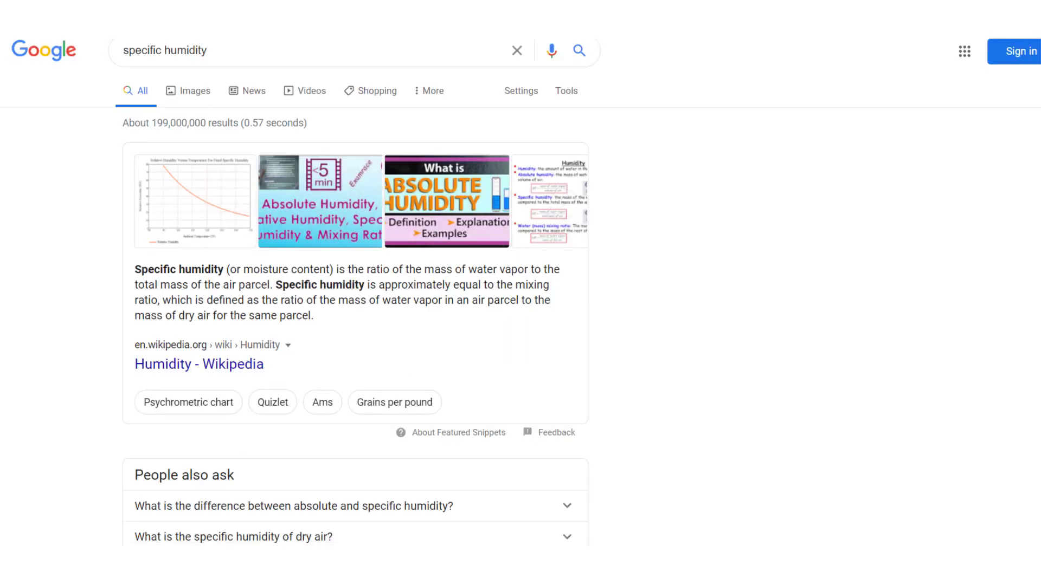
Open the Direct Hub website and go to the FE Exam Prep – One on One page.
{"action": "type", "text": "di"}
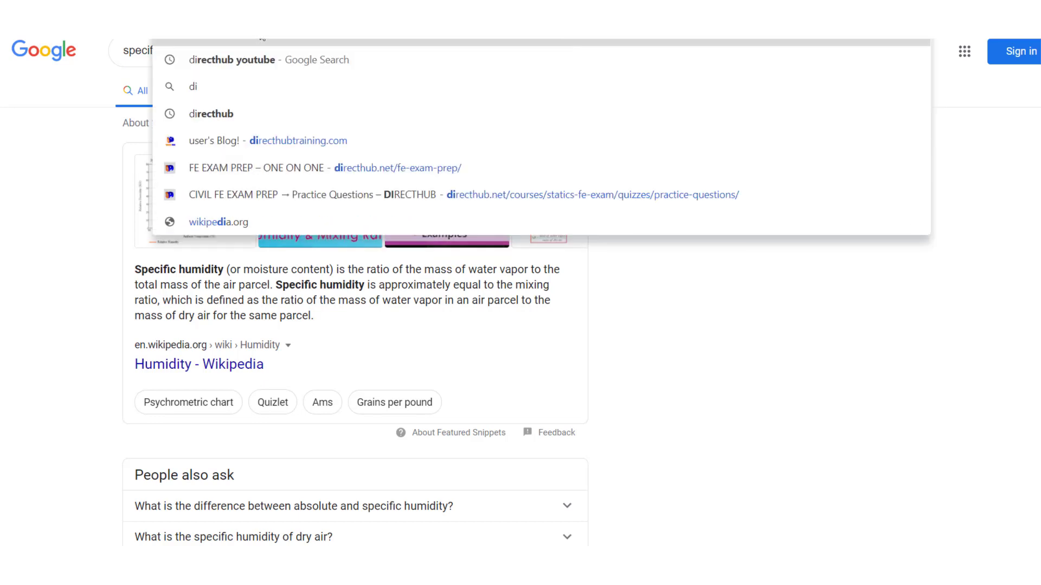
{"action": "key", "text": "Return"}
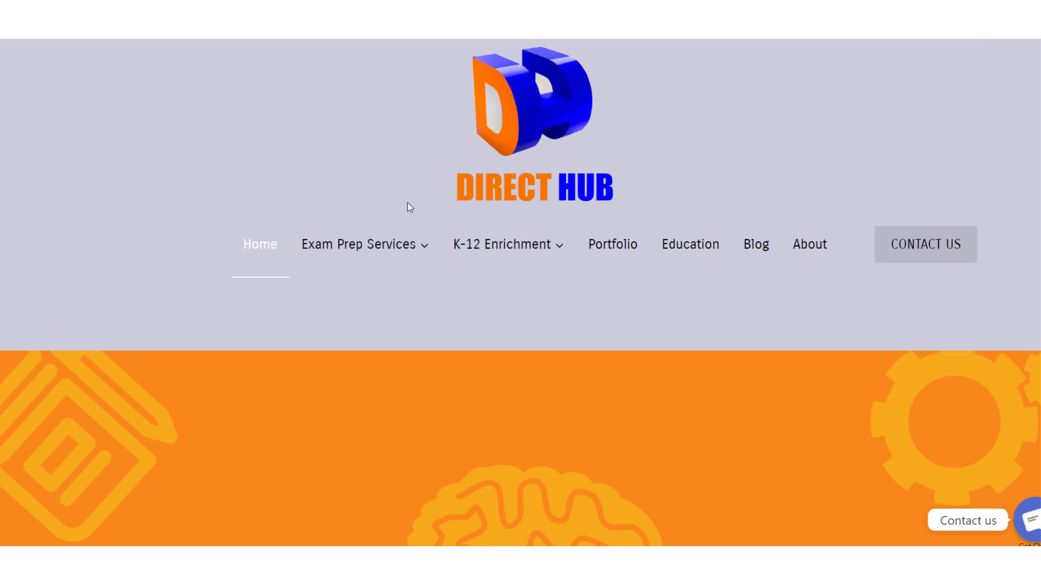
{"action": "mouse_move", "coordinate": [366, 246]}
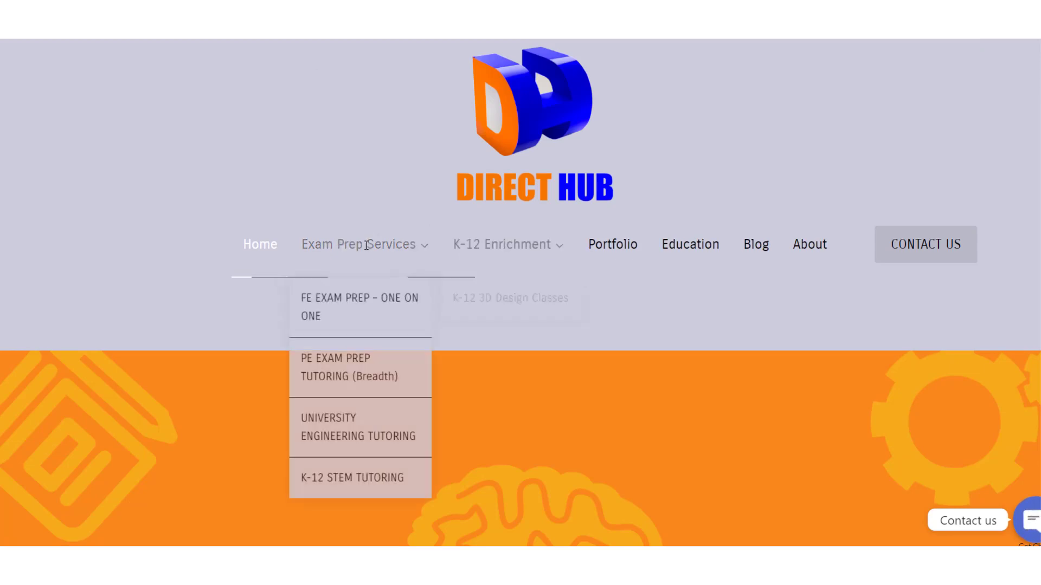
{"action": "left_click", "coordinate": [355, 307]}
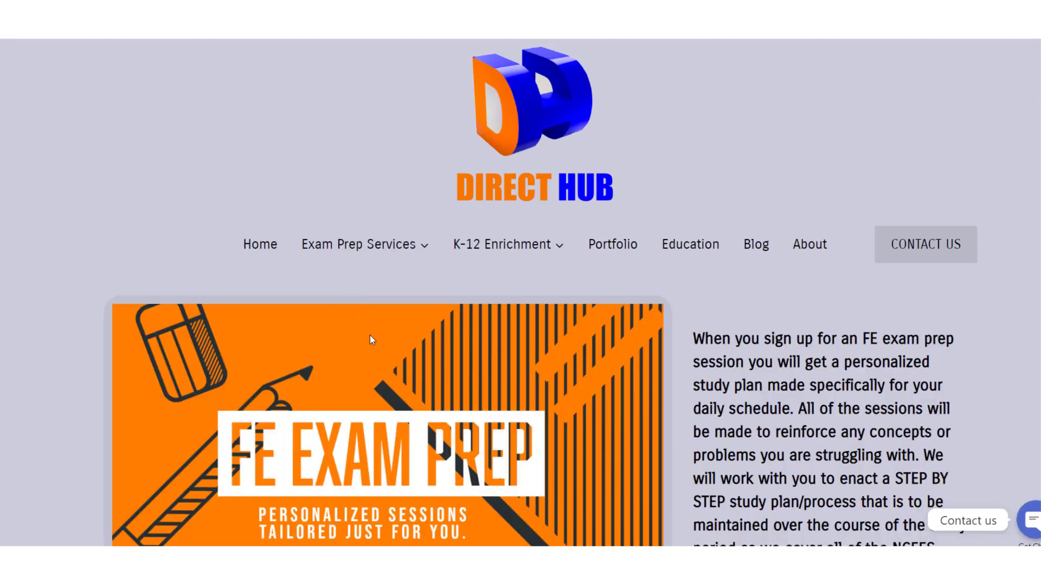
{"action": "scroll", "coordinate": [369, 333], "scroll_direction": "down", "scroll_amount": 20}
{"action": "scroll", "coordinate": [367, 330], "scroll_direction": "up", "scroll_amount": 3}
Open the 2020 FE exam checklists from Free Resources and request the Mechanical checklist download.
{"action": "left_click", "coordinate": [182, 260]}
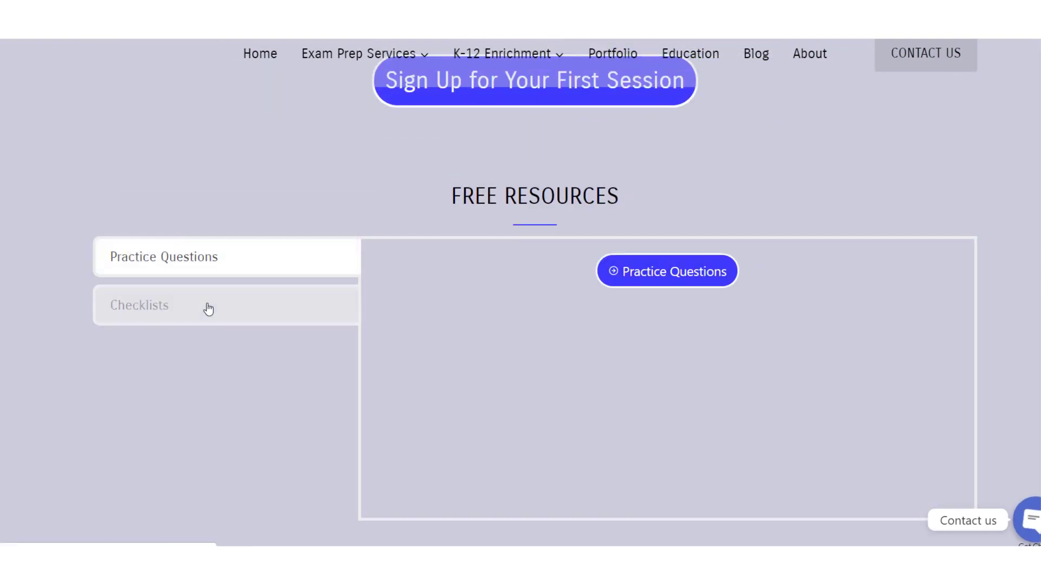
{"action": "left_click", "coordinate": [232, 307]}
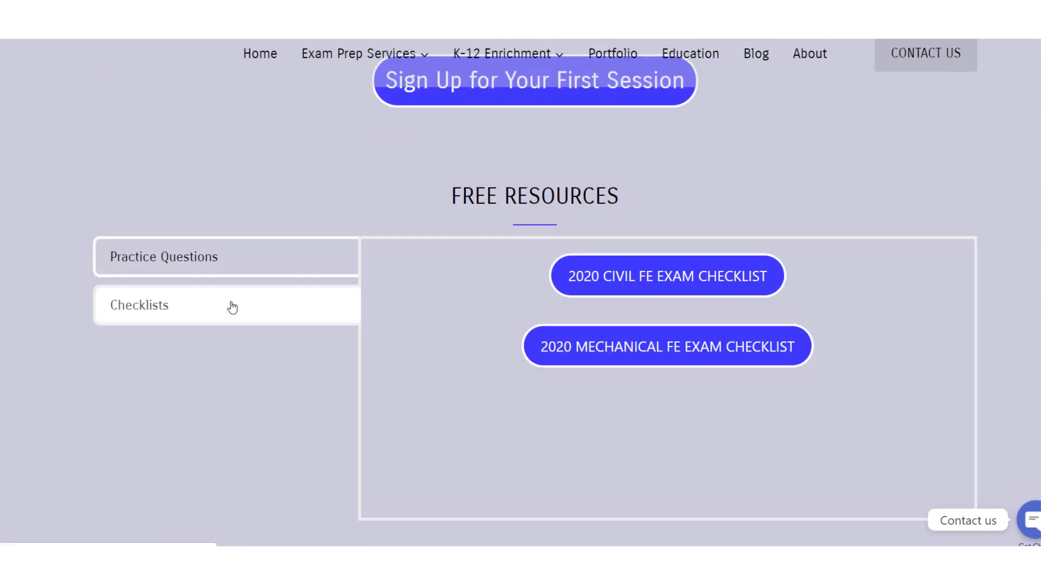
{"action": "left_click", "coordinate": [595, 351]}
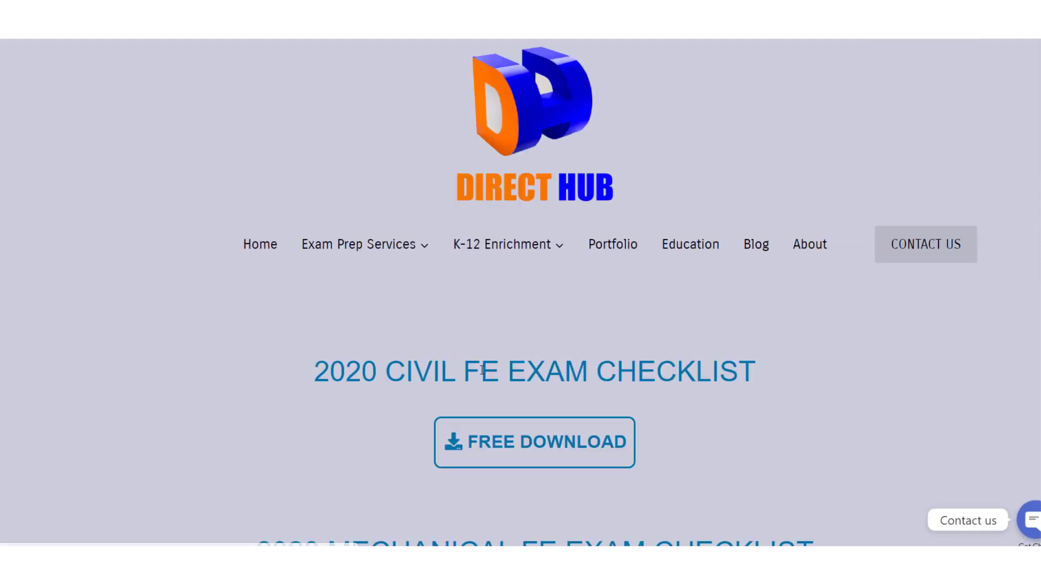
{"action": "scroll", "coordinate": [481, 371], "scroll_direction": "down", "scroll_amount": 3}
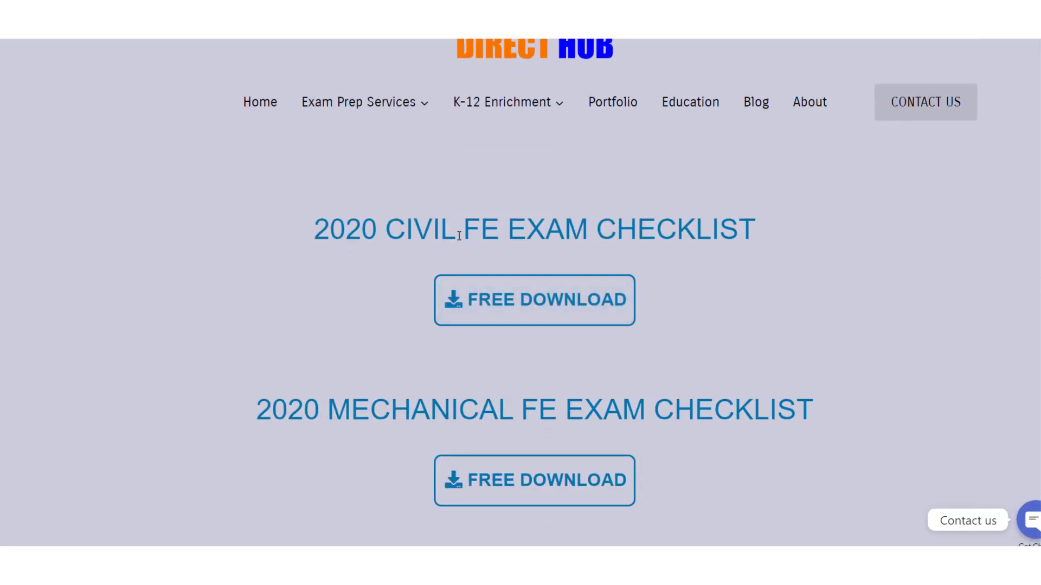
{"action": "scroll", "coordinate": [458, 236], "scroll_direction": "down", "scroll_amount": 3}
{"action": "left_click", "coordinate": [502, 341]}
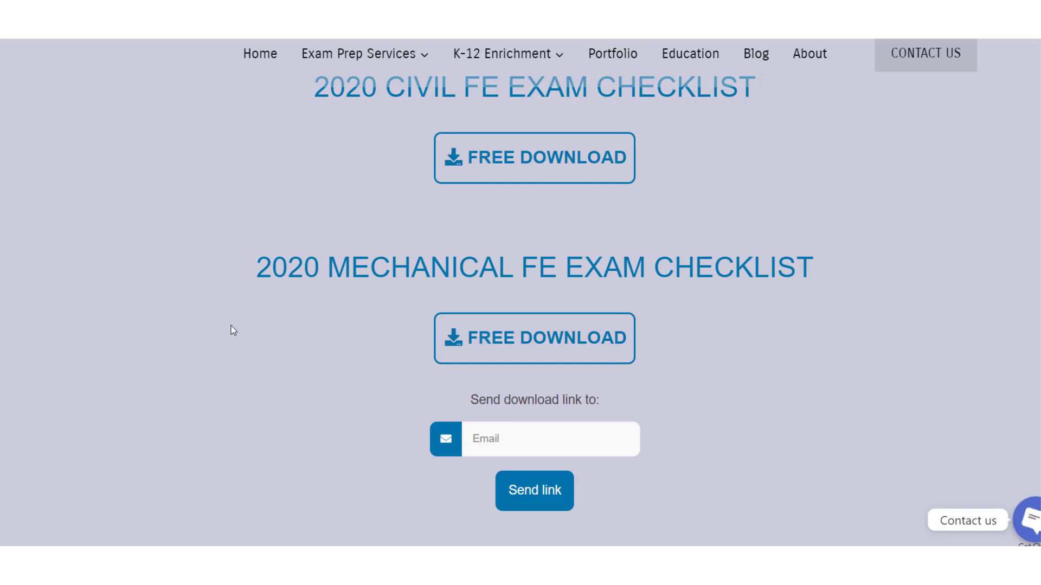
{"action": "scroll", "coordinate": [233, 325], "scroll_direction": "down", "scroll_amount": 2}
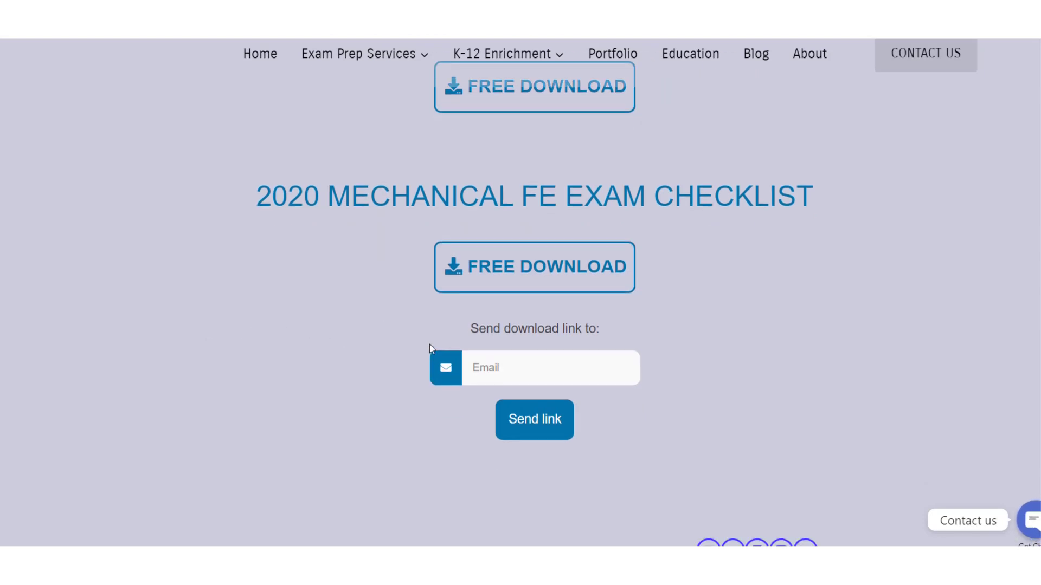
{"action": "scroll", "coordinate": [300, 375], "scroll_direction": "up", "scroll_amount": 4}
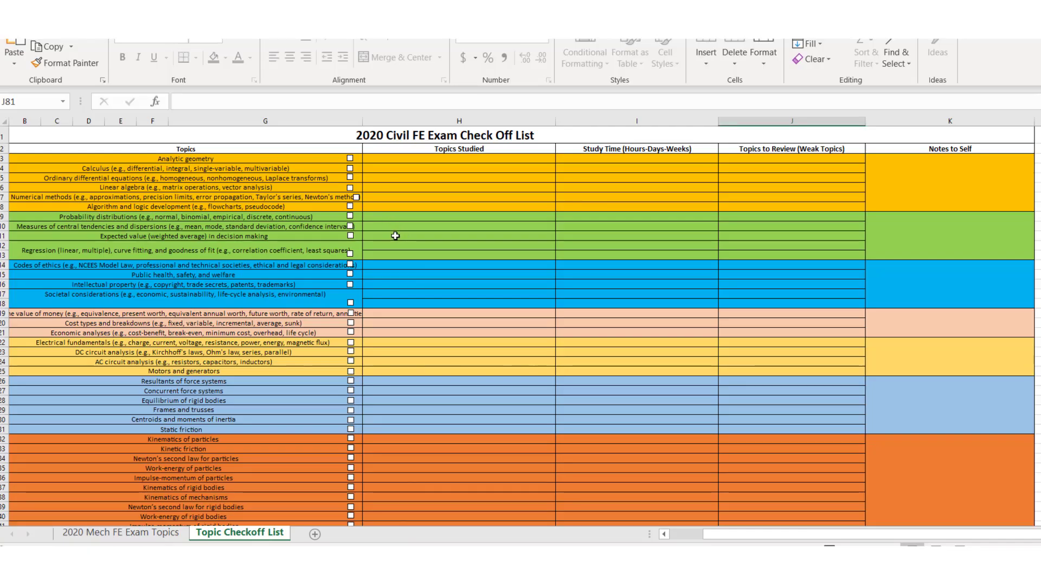
Switch to the 2020 Mech FE Exam Topics sheet and read the Mathematics question count in H2.
{"action": "scroll", "coordinate": [417, 266], "scroll_direction": "down", "scroll_amount": 2}
{"action": "scroll", "coordinate": [383, 379], "scroll_direction": "up", "scroll_amount": 2}
{"action": "left_click", "coordinate": [100, 534]}
{"action": "scroll", "coordinate": [324, 268], "scroll_direction": "up", "scroll_amount": 18}
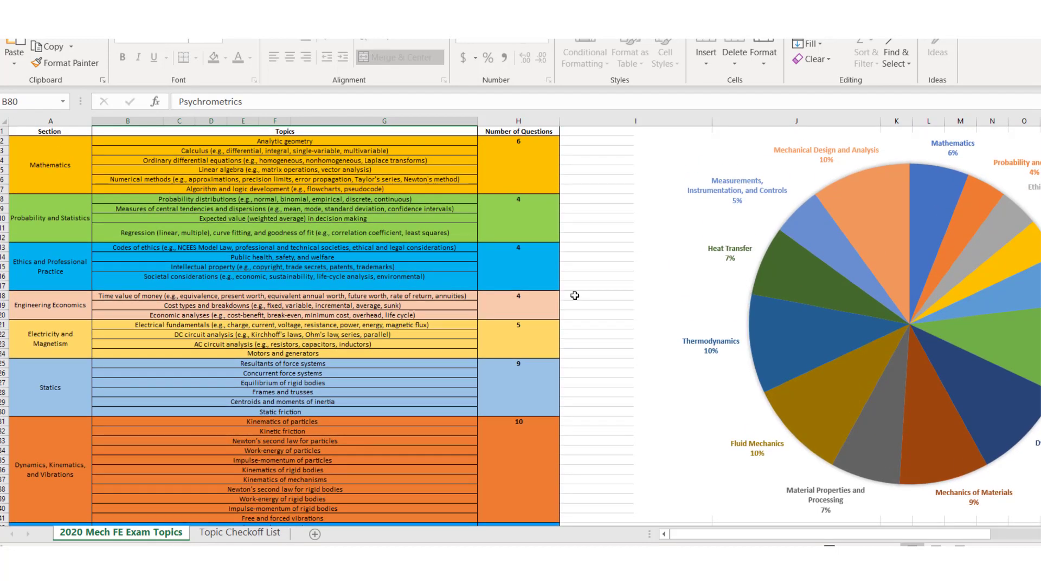
{"action": "left_click", "coordinate": [521, 142]}
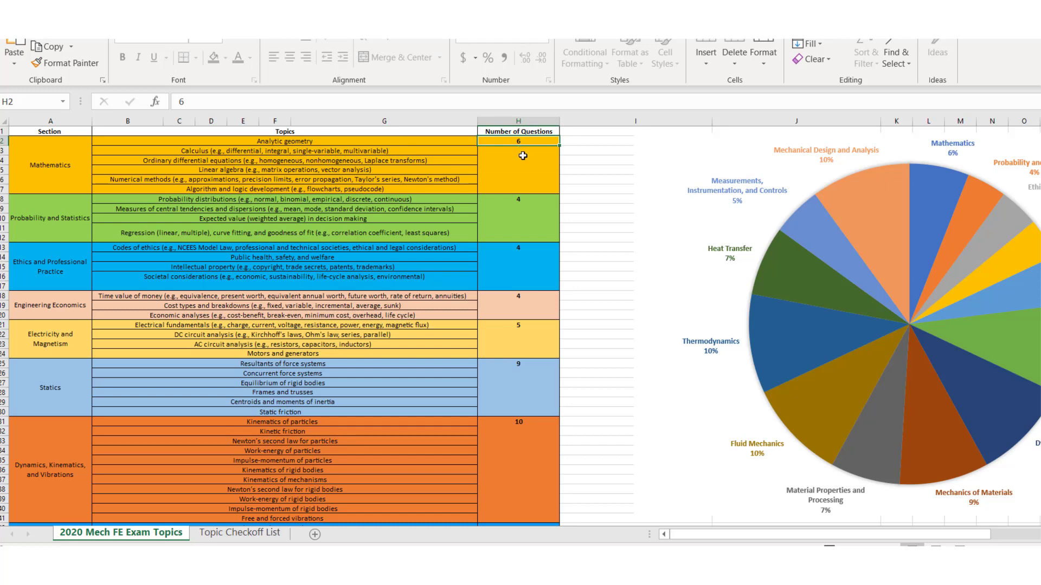
{"action": "scroll", "coordinate": [524, 208], "scroll_direction": "down", "scroll_amount": 20}
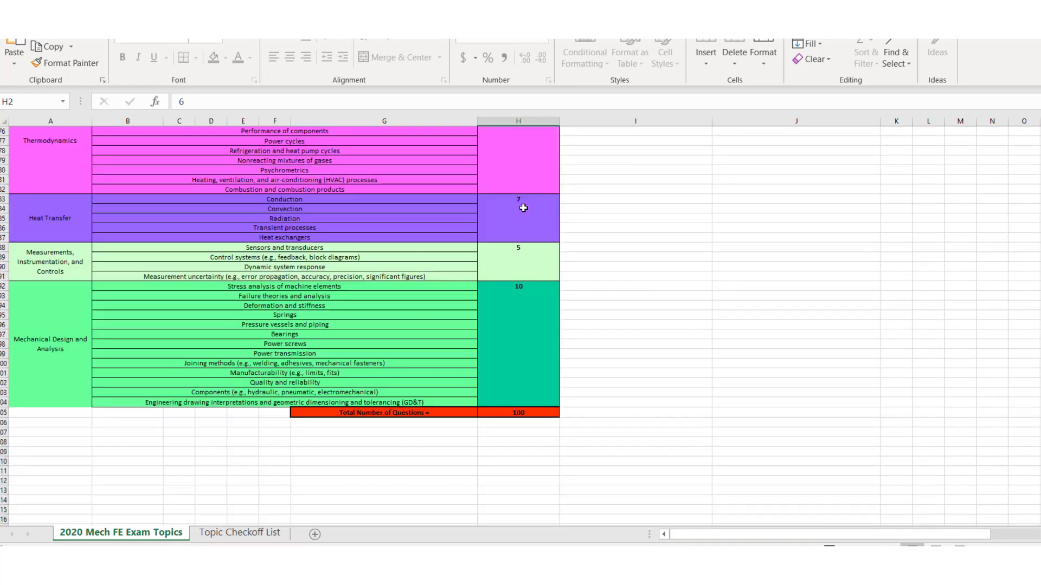
{"action": "scroll", "coordinate": [524, 208], "scroll_direction": "down", "scroll_amount": 4}
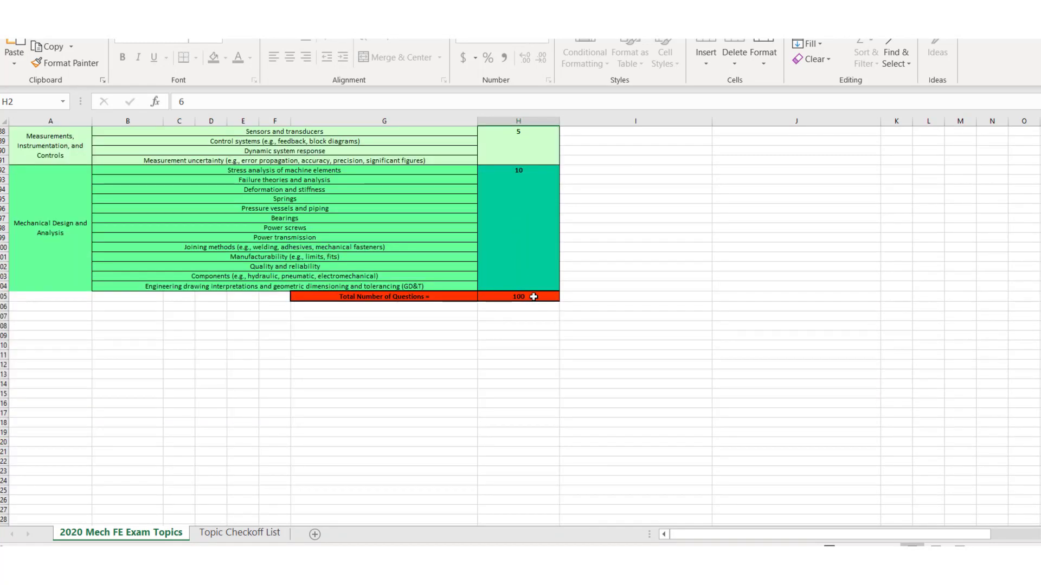
{"action": "scroll", "coordinate": [533, 296], "scroll_direction": "up", "scroll_amount": 20}
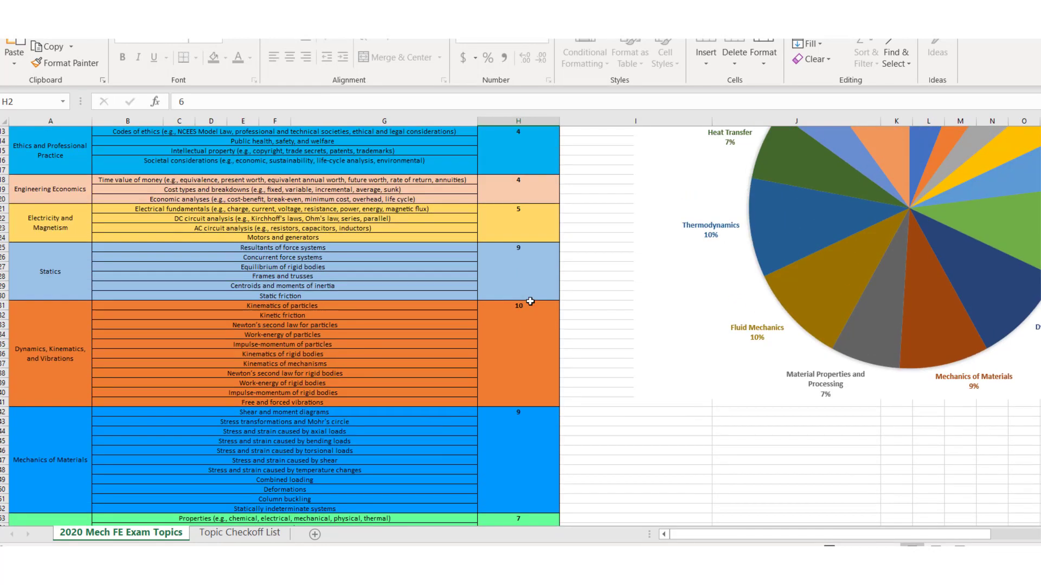
{"action": "scroll", "coordinate": [530, 301], "scroll_direction": "up", "scroll_amount": 4}
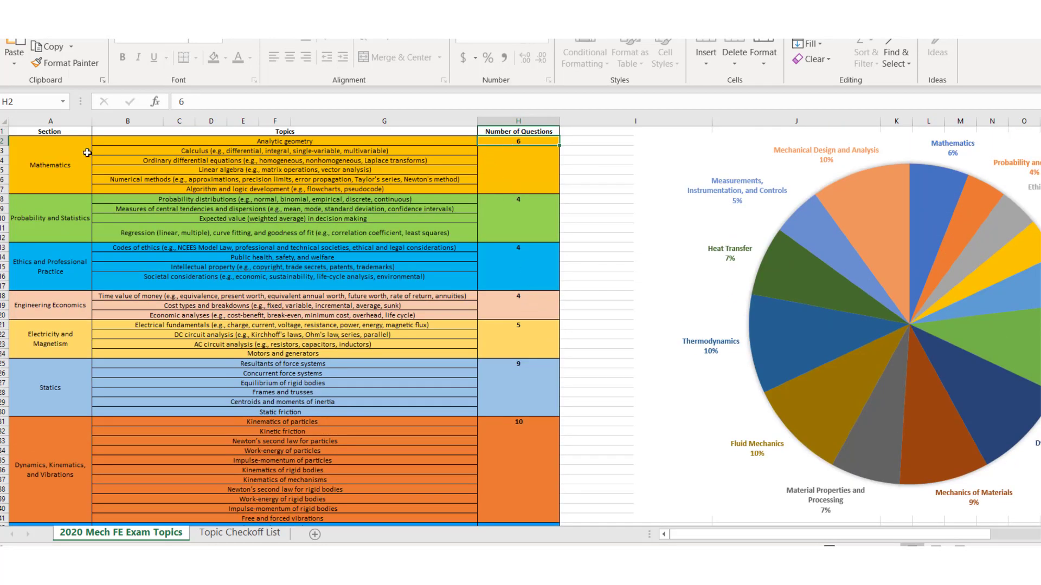
{"action": "left_click", "coordinate": [50, 167]}
{"action": "left_click", "coordinate": [526, 141]}
Read the Probability and Statistics (H8) and Ethics and Professional Practice (H13) question counts.
{"action": "scroll", "coordinate": [531, 274], "scroll_direction": "down", "scroll_amount": 20}
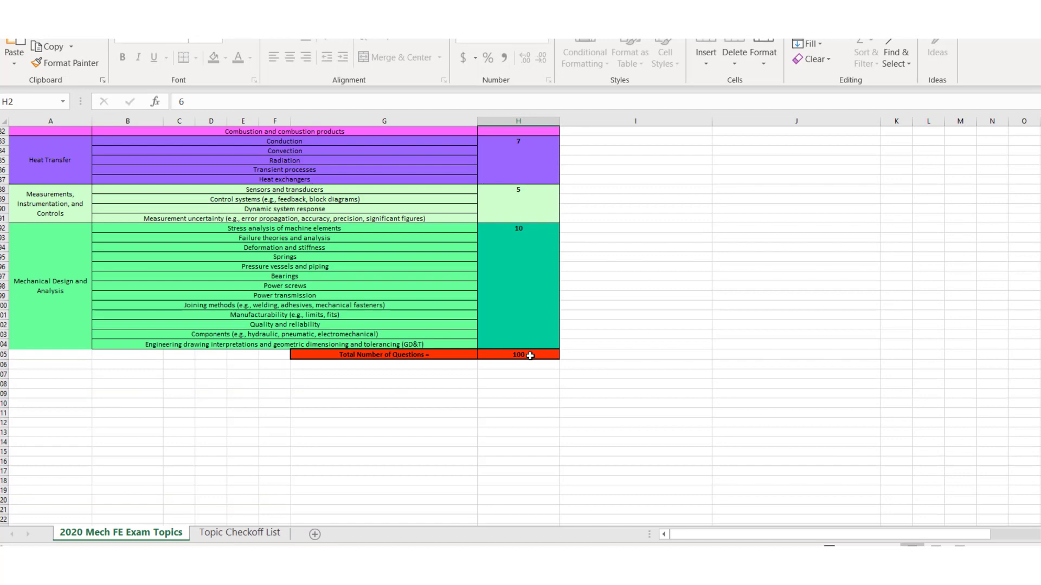
{"action": "scroll", "coordinate": [530, 355], "scroll_direction": "up", "scroll_amount": 20}
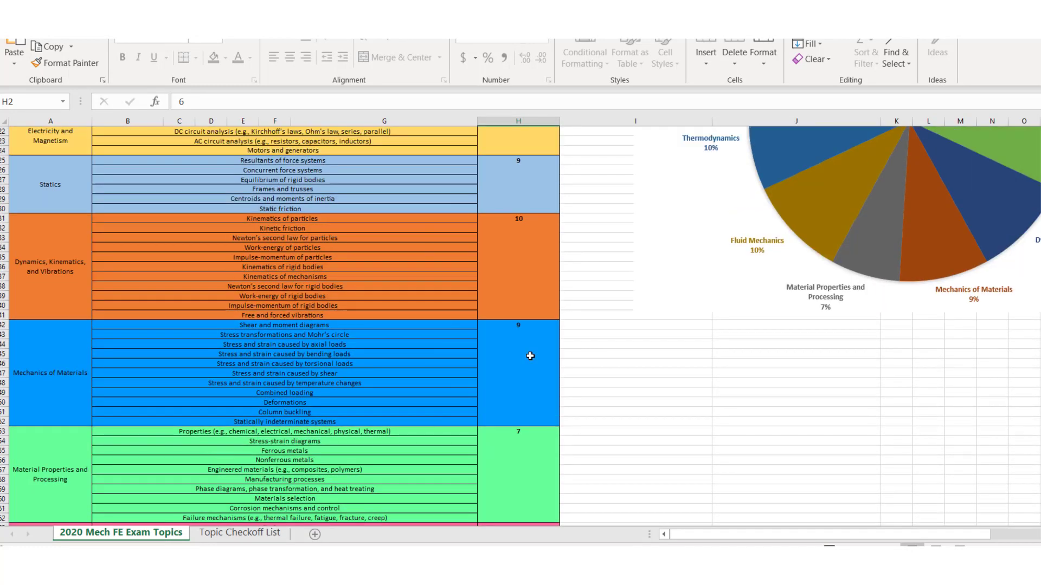
{"action": "scroll", "coordinate": [530, 355], "scroll_direction": "up", "scroll_amount": 7}
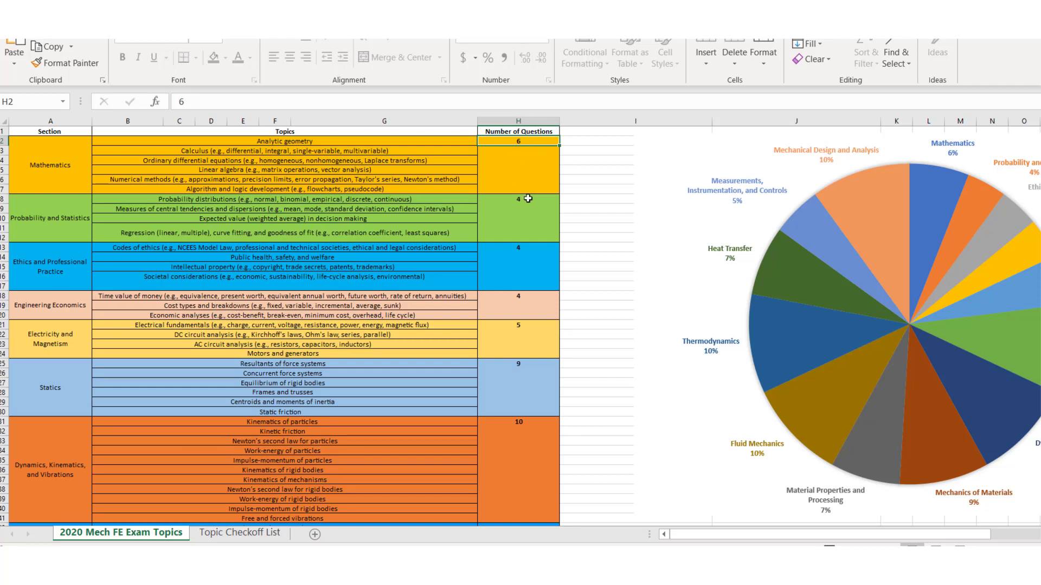
{"action": "left_click", "coordinate": [525, 200]}
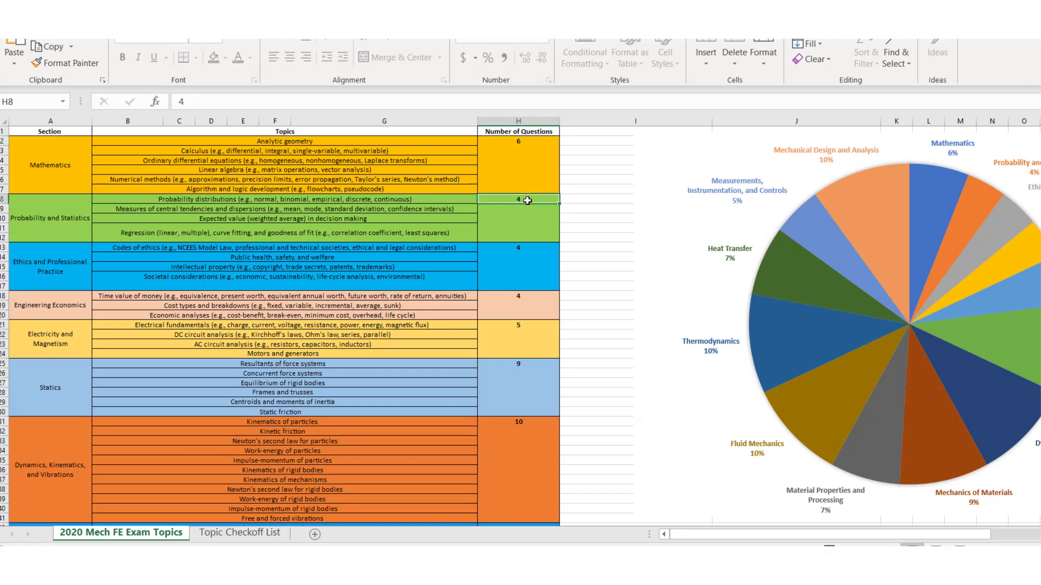
{"action": "left_click", "coordinate": [521, 249]}
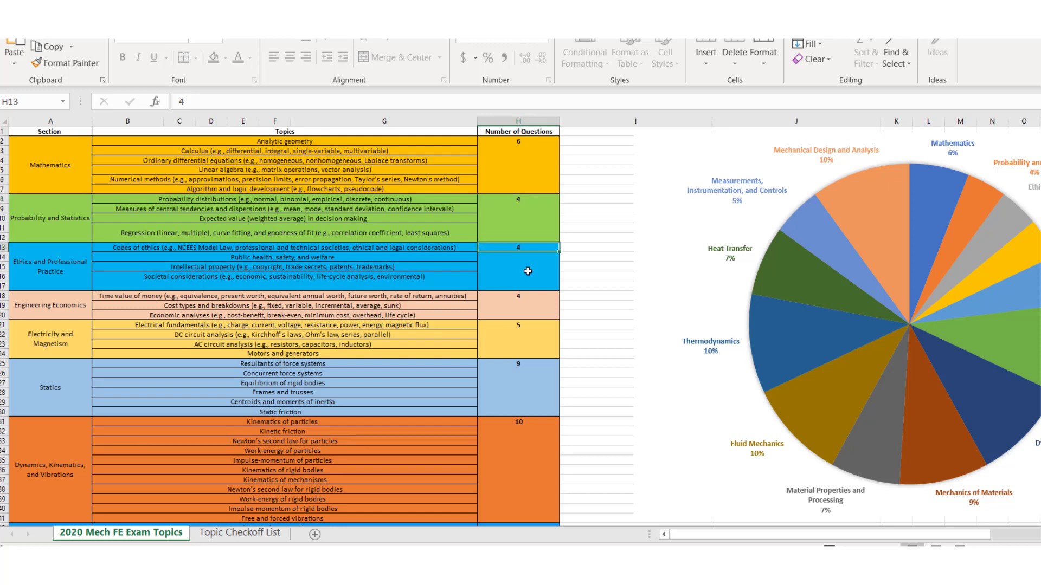
{"action": "scroll", "coordinate": [504, 341], "scroll_direction": "down", "scroll_amount": 6}
{"action": "scroll", "coordinate": [510, 333], "scroll_direction": "down", "scroll_amount": 12}
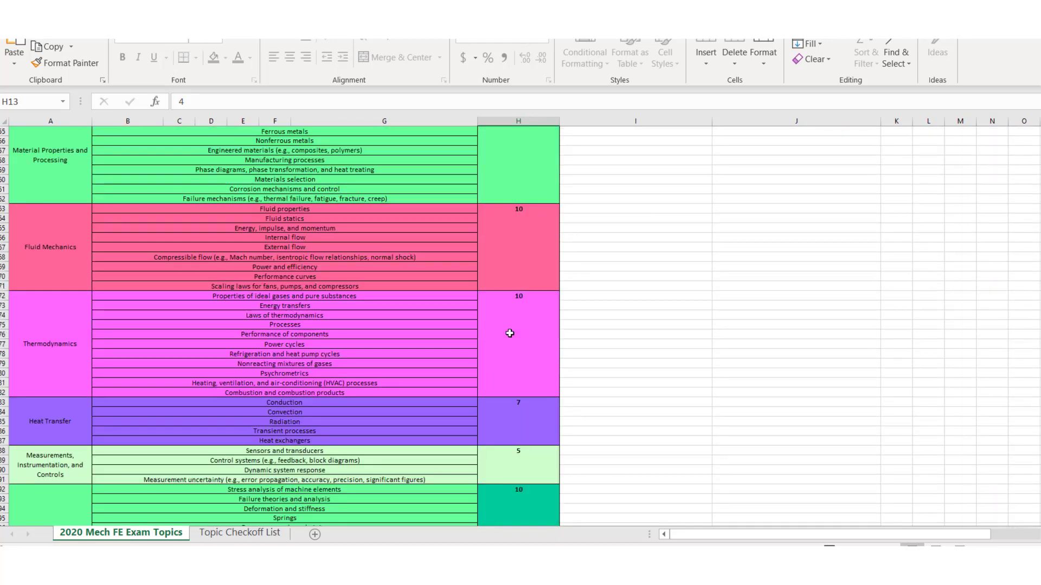
{"action": "scroll", "coordinate": [514, 329], "scroll_direction": "down", "scroll_amount": 1}
{"action": "left_click", "coordinate": [523, 266]}
{"action": "left_click", "coordinate": [65, 286]}
{"action": "left_click", "coordinate": [545, 266]}
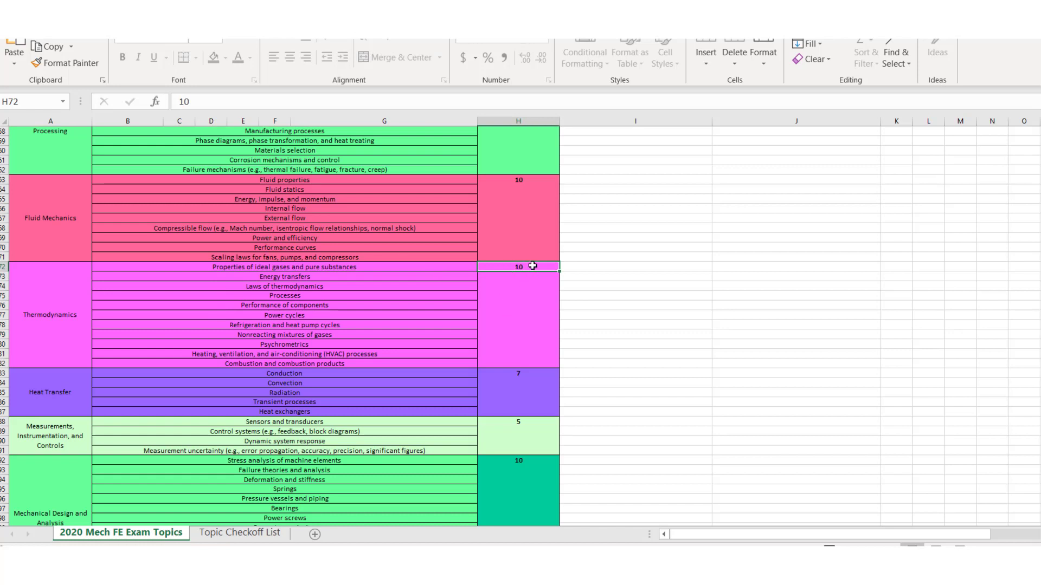
{"action": "left_click", "coordinate": [298, 335]}
{"action": "left_click", "coordinate": [305, 348]}
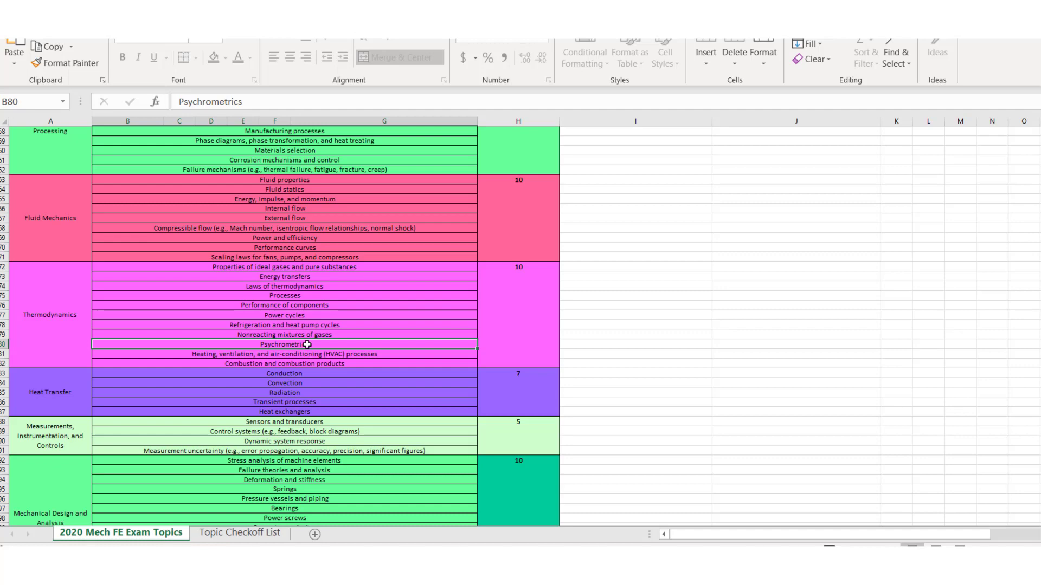
{"action": "left_click", "coordinate": [522, 265]}
{"action": "scroll", "coordinate": [524, 255], "scroll_direction": "up", "scroll_amount": 2}
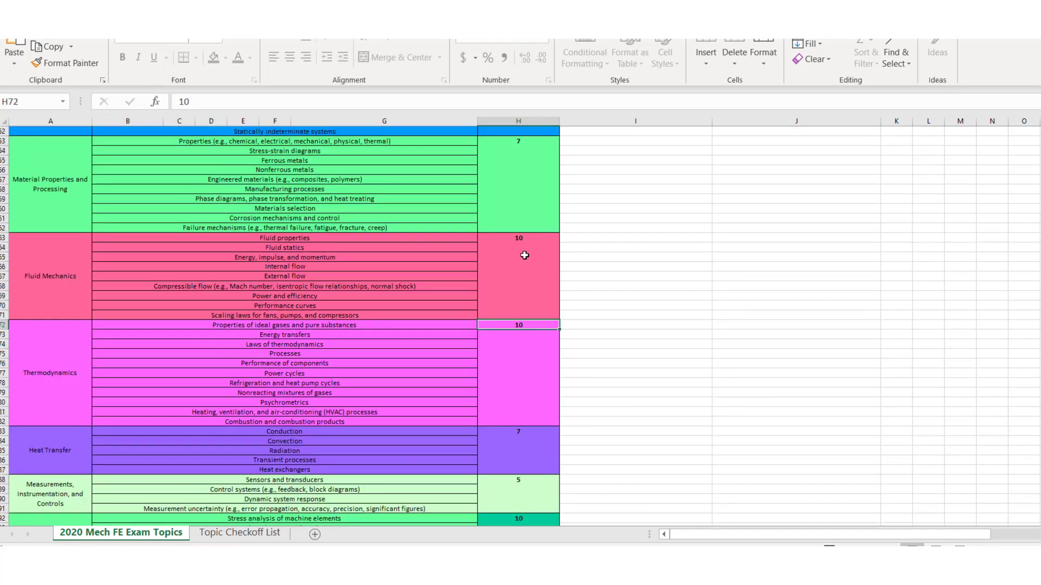
{"action": "left_click", "coordinate": [58, 284]}
{"action": "scroll", "coordinate": [376, 262], "scroll_direction": "up", "scroll_amount": 7}
{"action": "scroll", "coordinate": [203, 321], "scroll_direction": "up", "scroll_amount": 1}
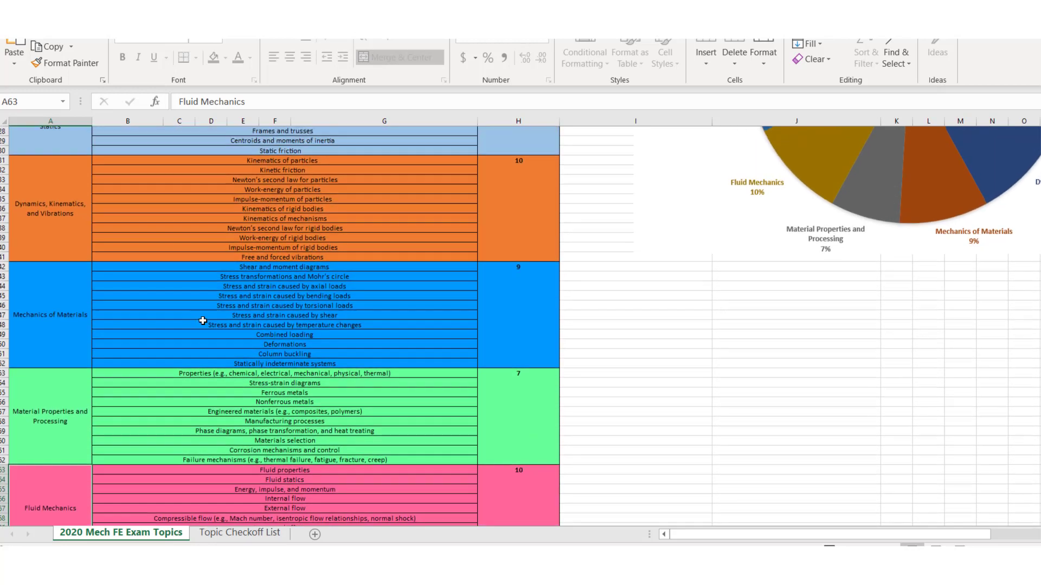
{"action": "left_click", "coordinate": [34, 334]}
{"action": "scroll", "coordinate": [132, 286], "scroll_direction": "up", "scroll_amount": 2}
{"action": "left_click", "coordinate": [53, 304]}
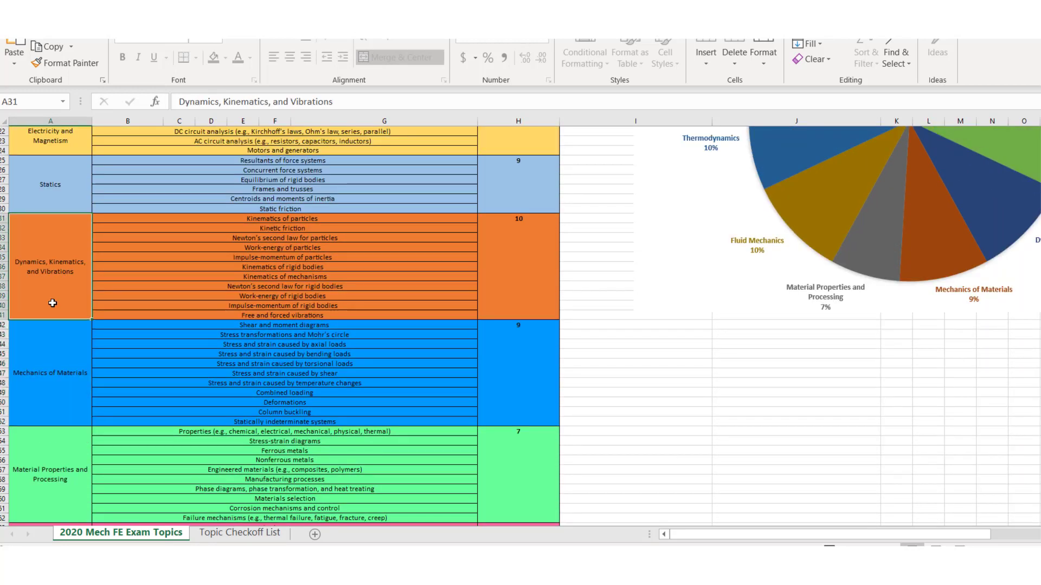
{"action": "scroll", "coordinate": [60, 298], "scroll_direction": "up", "scroll_amount": 6}
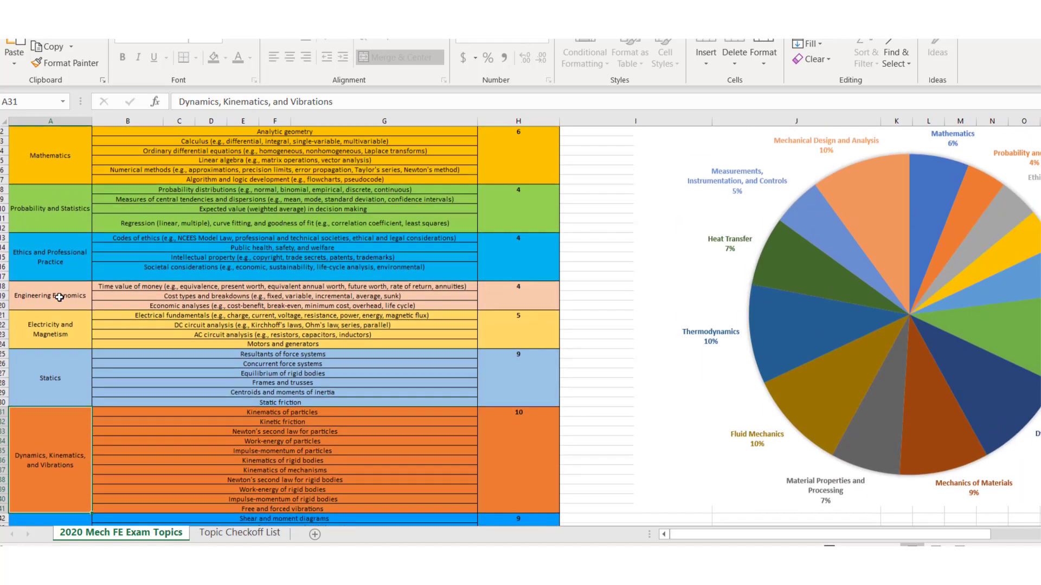
{"action": "scroll", "coordinate": [70, 290], "scroll_direction": "down", "scroll_amount": 14}
{"action": "scroll", "coordinate": [73, 287], "scroll_direction": "down", "scroll_amount": 8}
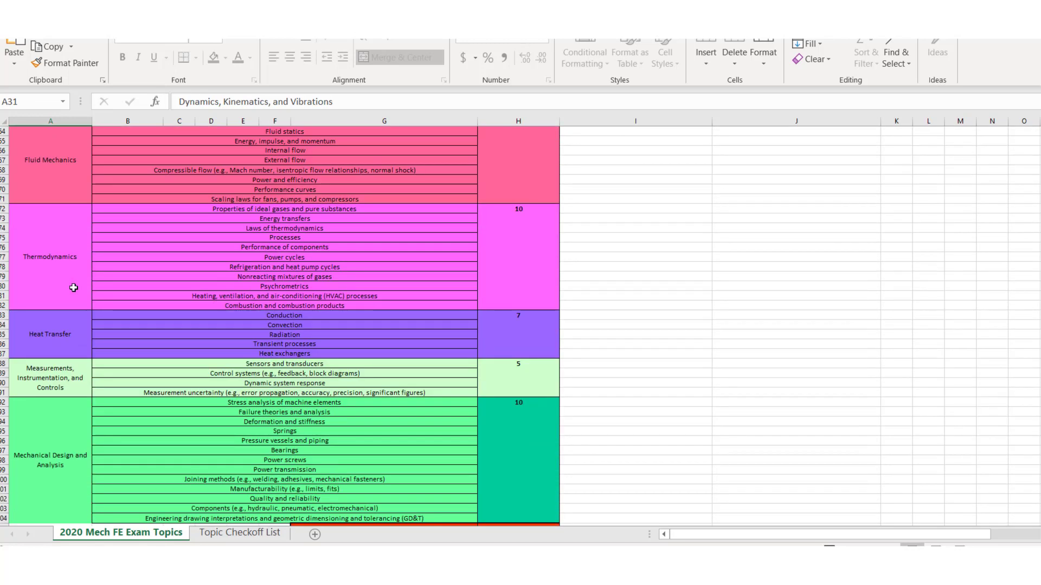
{"action": "left_click", "coordinate": [66, 378]}
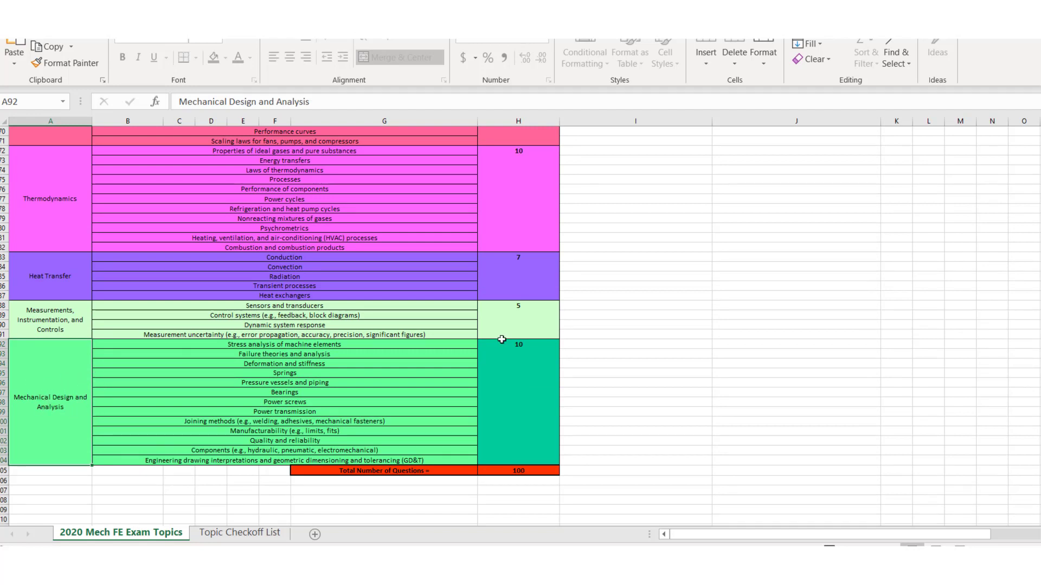
{"action": "scroll", "coordinate": [521, 419], "scroll_direction": "up", "scroll_amount": 4}
{"action": "scroll", "coordinate": [522, 419], "scroll_direction": "up", "scroll_amount": 17}
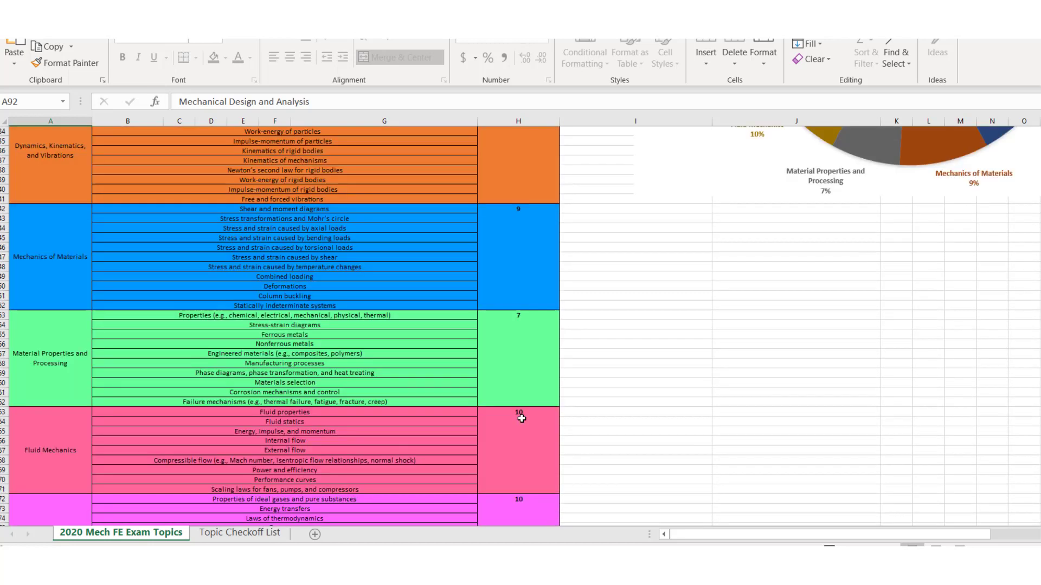
{"action": "scroll", "coordinate": [889, 515], "scroll_direction": "right", "scroll_amount": 3}
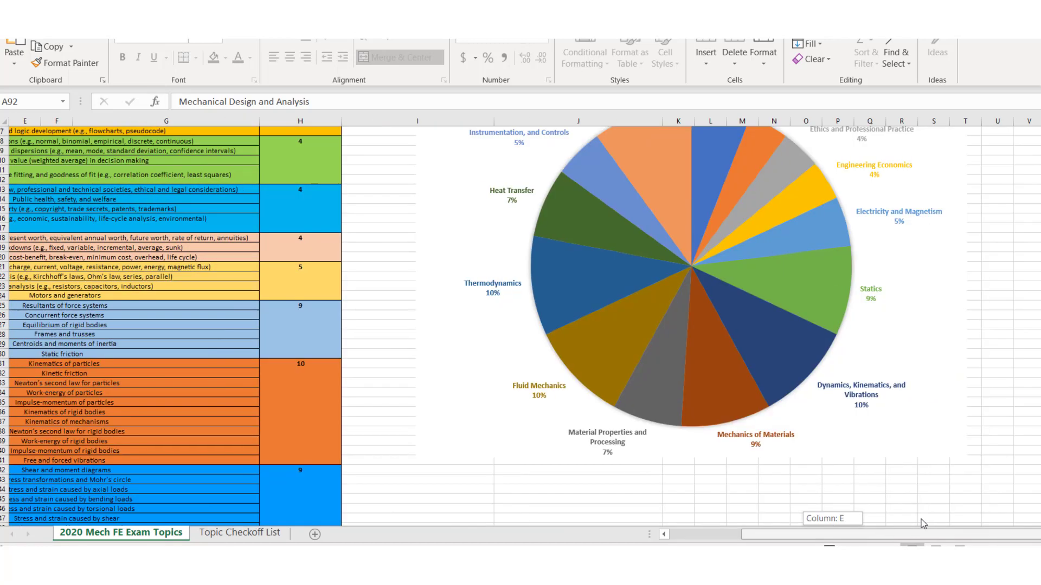
{"action": "scroll", "coordinate": [904, 391], "scroll_direction": "up", "scroll_amount": 2}
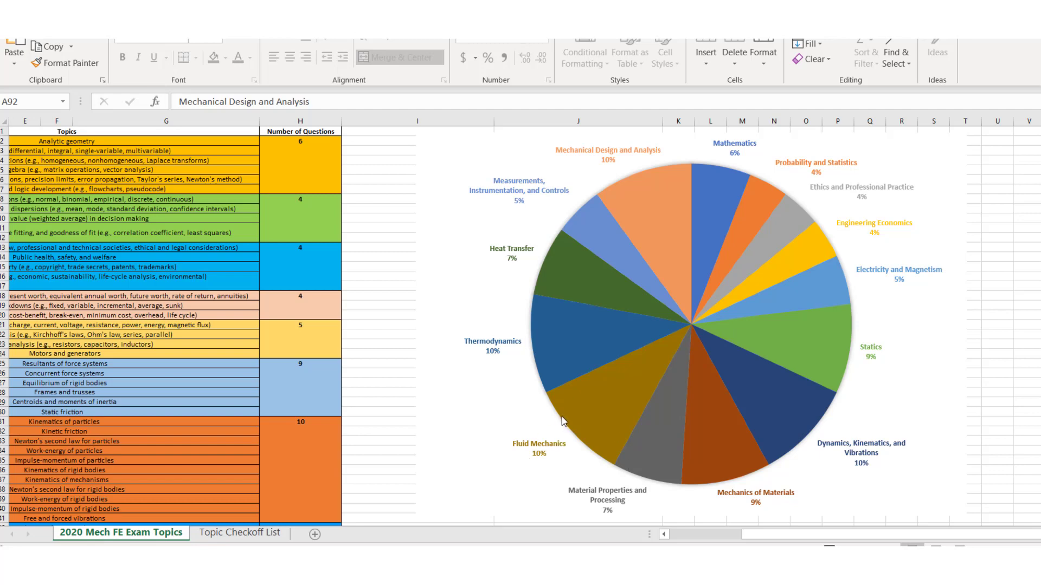
{"action": "scroll", "coordinate": [233, 381], "scroll_direction": "down", "scroll_amount": 5}
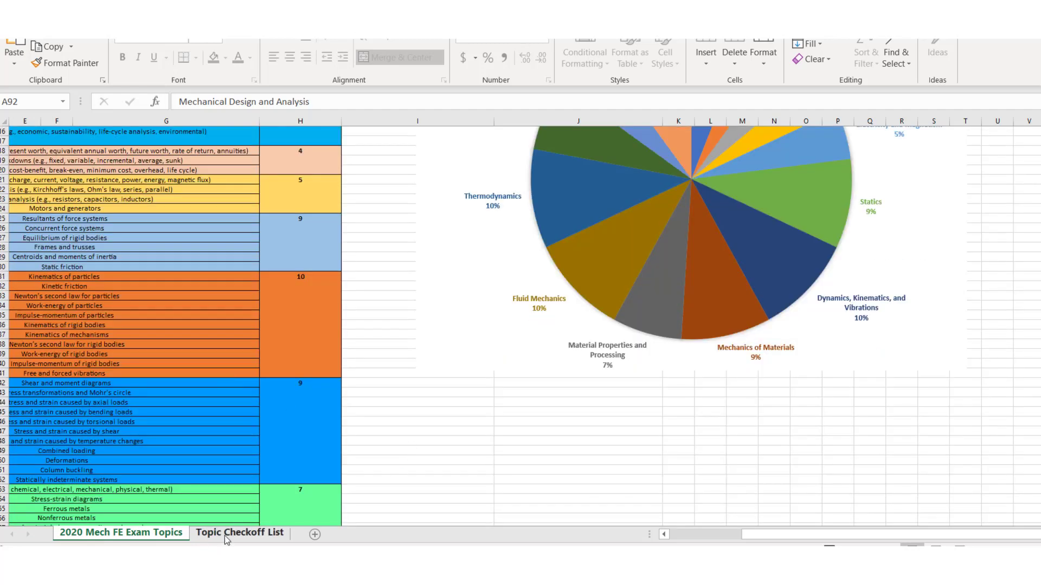
Switch to the Topic Checkoff List sheet and scroll to the Psychrometrics row under Thermodynamics.
{"action": "left_click", "coordinate": [226, 536]}
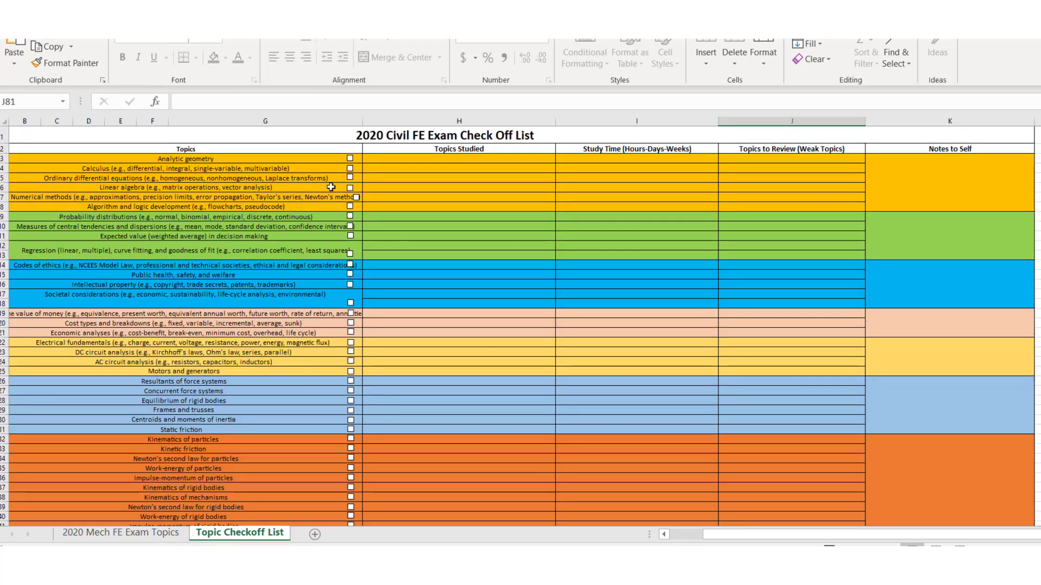
{"action": "left_click_drag", "start_coordinate": [775, 535], "coordinate": [741, 535]}
{"action": "scroll", "coordinate": [299, 346], "scroll_direction": "down", "scroll_amount": 6}
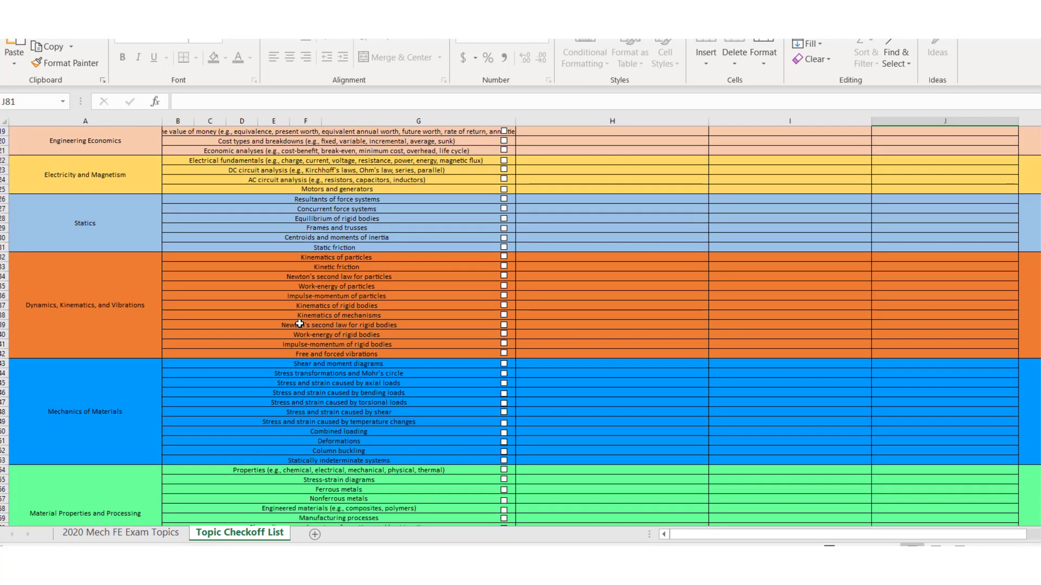
{"action": "scroll", "coordinate": [299, 324], "scroll_direction": "down", "scroll_amount": 10}
{"action": "scroll", "coordinate": [282, 363], "scroll_direction": "down", "scroll_amount": 2}
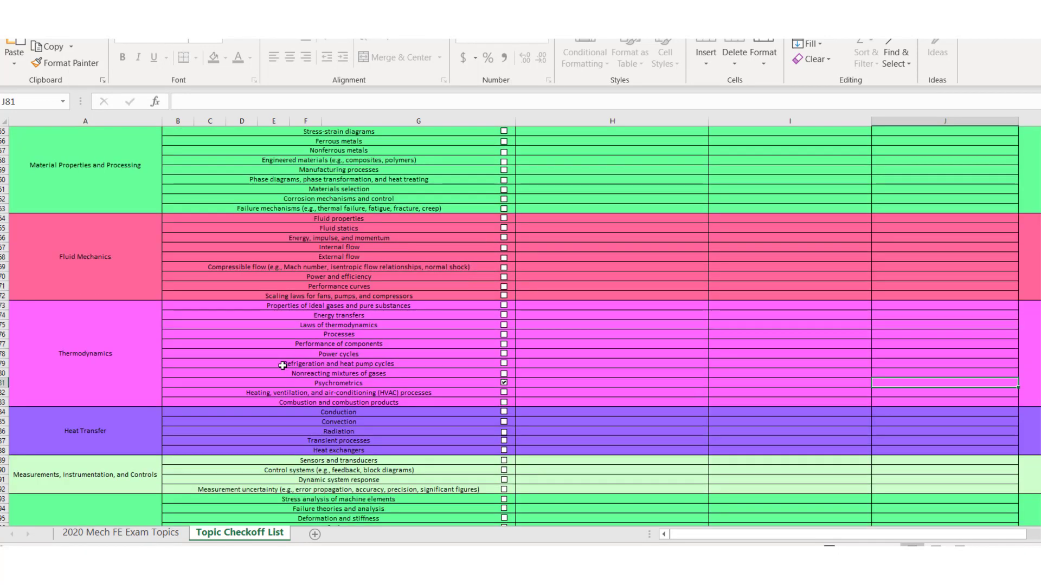
{"action": "left_click", "coordinate": [402, 383]}
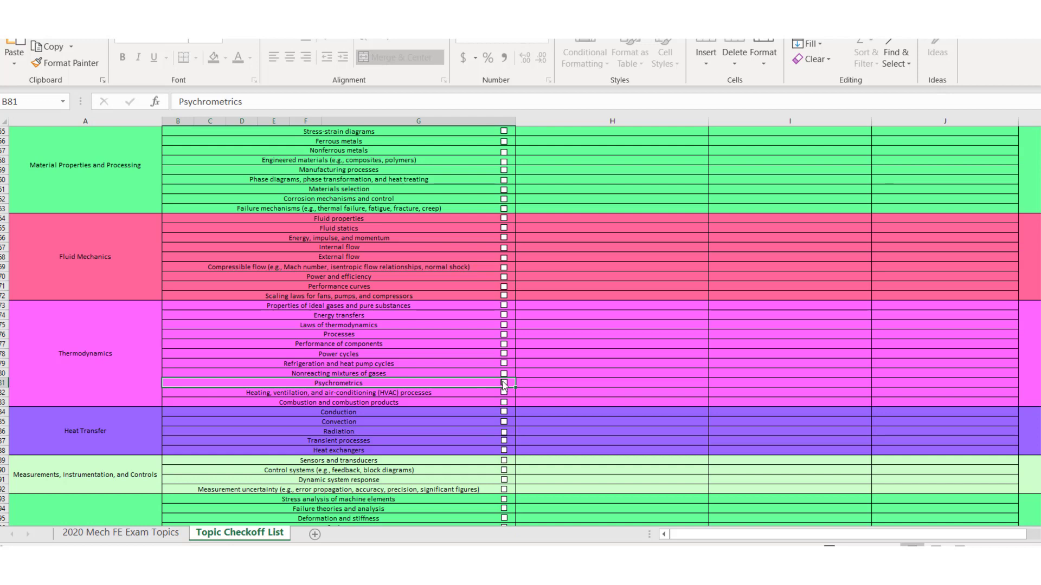
{"action": "scroll", "coordinate": [503, 392], "scroll_direction": "up", "scroll_amount": 3, "text": "ctrl"}
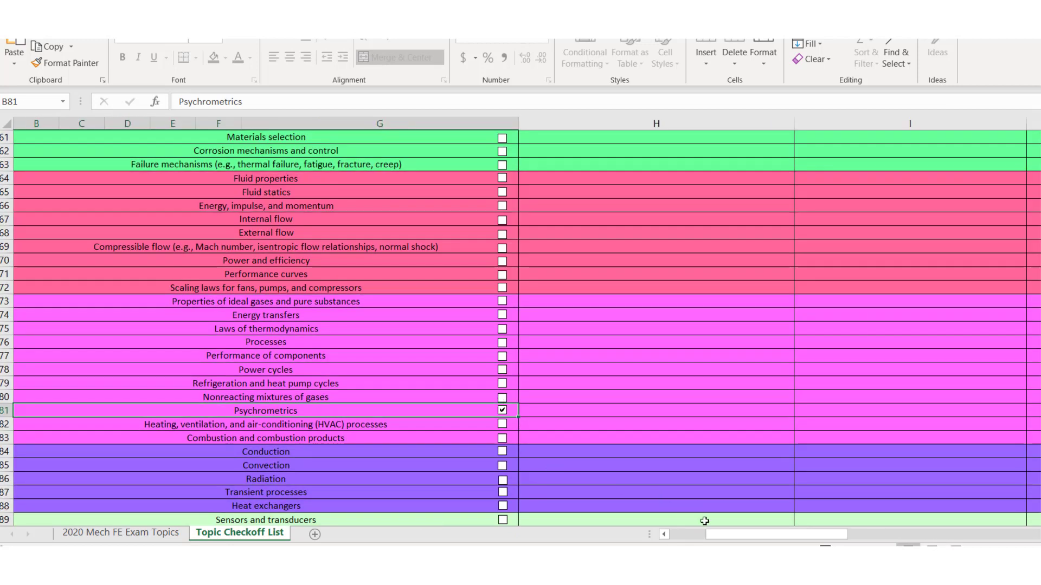
{"action": "left_click_drag", "start_coordinate": [708, 534], "coordinate": [672, 534]}
{"action": "scroll", "coordinate": [581, 406], "scroll_direction": "down", "scroll_amount": 3}
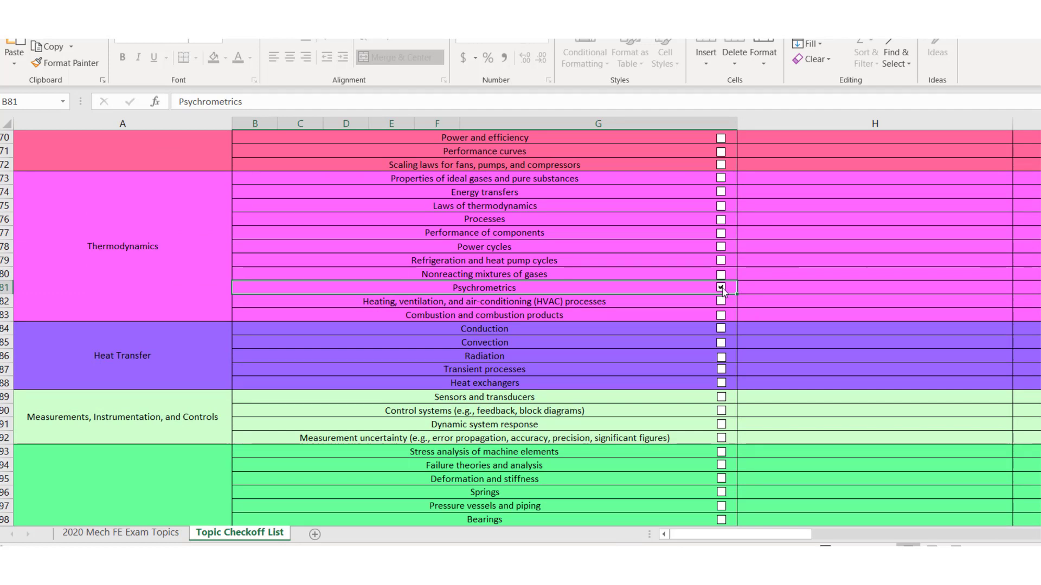
Tick the Psychrometrics checkbox in the Thermodynamics section.
{"action": "key", "text": "Up"}
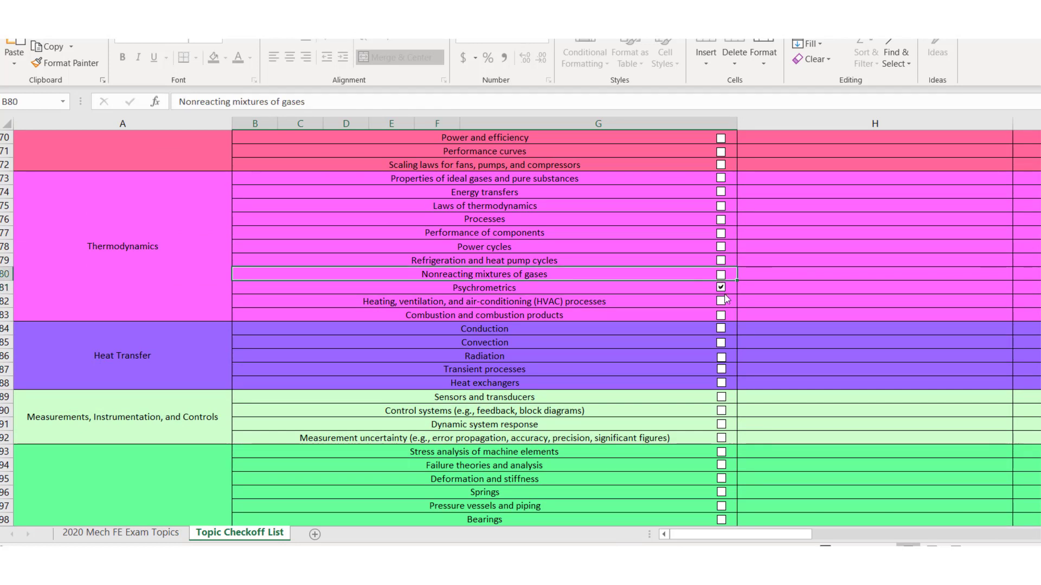
{"action": "left_click", "coordinate": [721, 302]}
{"action": "left_click", "coordinate": [721, 314]}
{"action": "left_click", "coordinate": [721, 328]}
{"action": "left_click", "coordinate": [84, 241]}
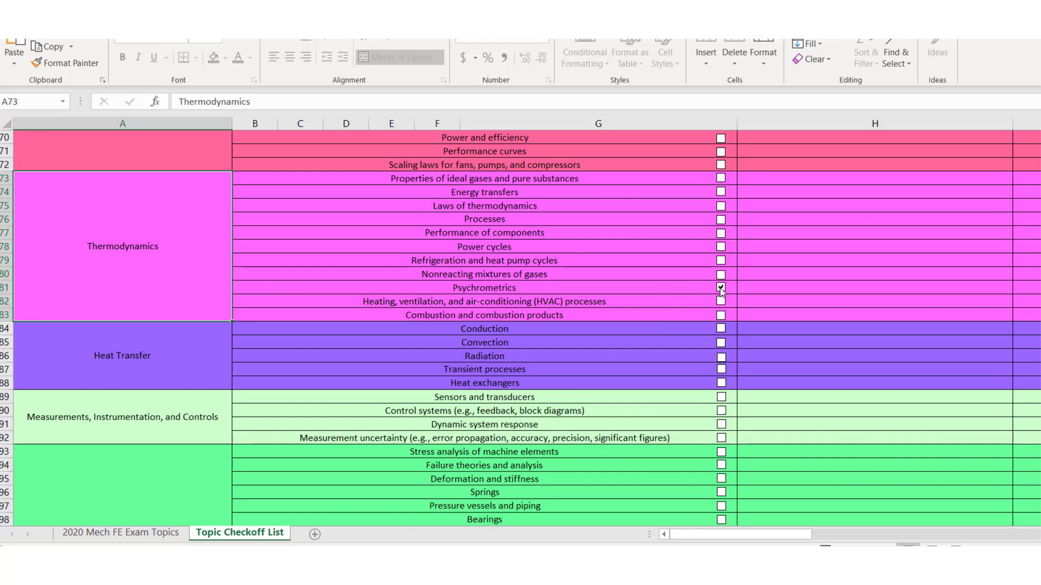
{"action": "left_click_drag", "start_coordinate": [790, 535], "coordinate": [862, 535]}
{"action": "scroll", "coordinate": [743, 328], "scroll_direction": "up", "scroll_amount": 2}
{"action": "scroll", "coordinate": [742, 328], "scroll_direction": "up", "scroll_amount": 8}
{"action": "scroll", "coordinate": [742, 328], "scroll_direction": "down", "scroll_amount": 5}
{"action": "scroll", "coordinate": [705, 325], "scroll_direction": "down", "scroll_amount": 3}
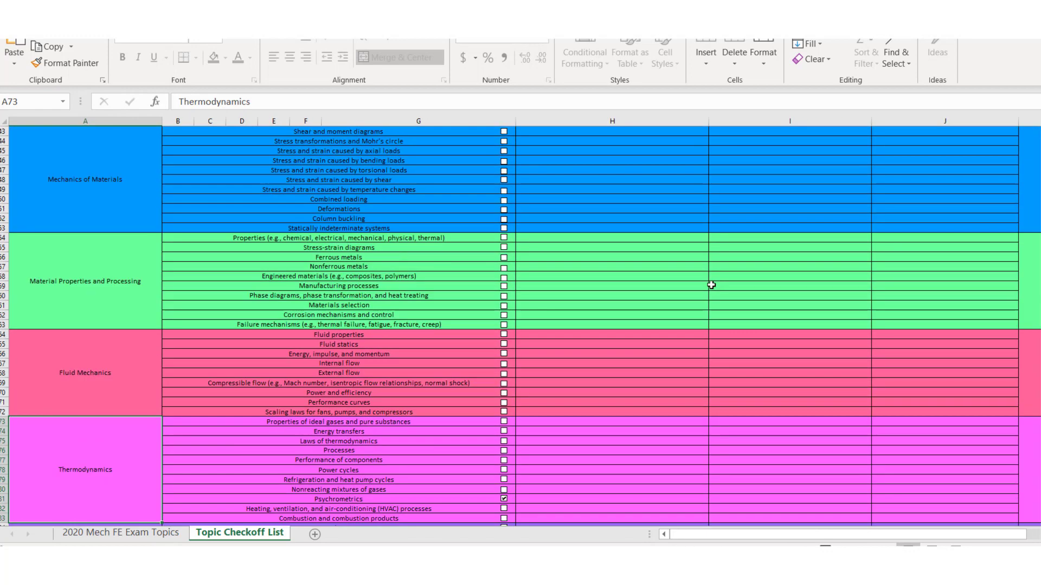
{"action": "scroll", "coordinate": [711, 287], "scroll_direction": "up", "scroll_amount": 13}
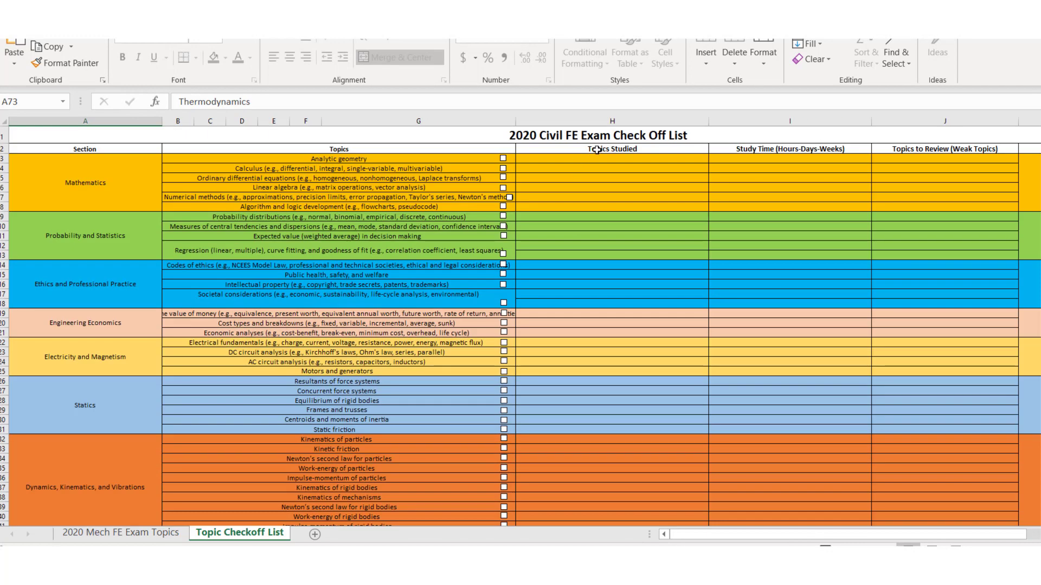
{"action": "scroll", "coordinate": [600, 213], "scroll_direction": "down", "scroll_amount": 15}
{"action": "scroll", "coordinate": [600, 213], "scroll_direction": "down", "scroll_amount": 3}
{"action": "scroll", "coordinate": [551, 388], "scroll_direction": "up", "scroll_amount": 3}
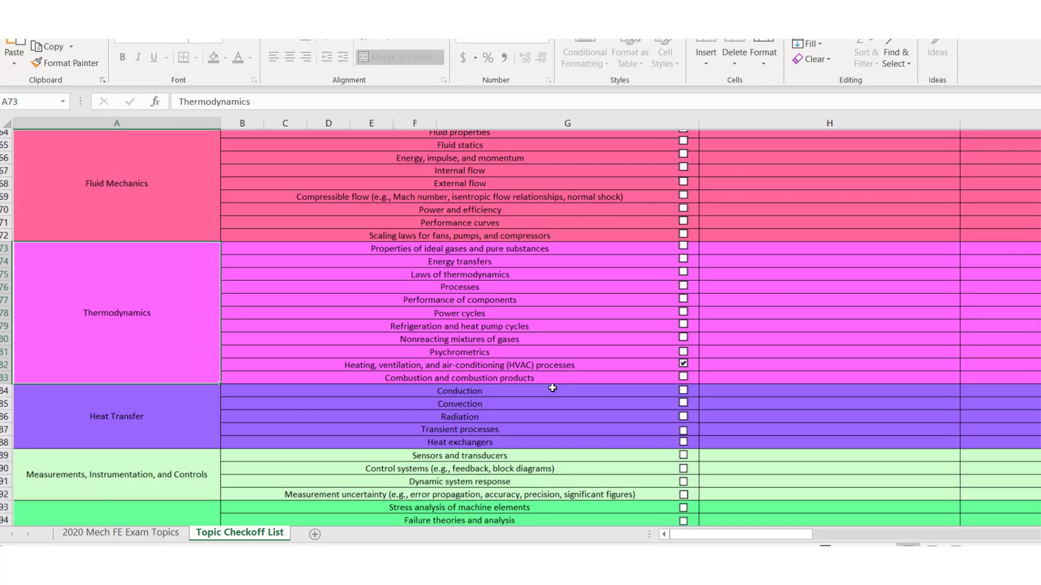
Type 'Heat transfer, specific humidity, enthalphies,' into the Psychrometrics Topics Studied cell H81.
{"action": "left_click", "coordinate": [798, 412]}
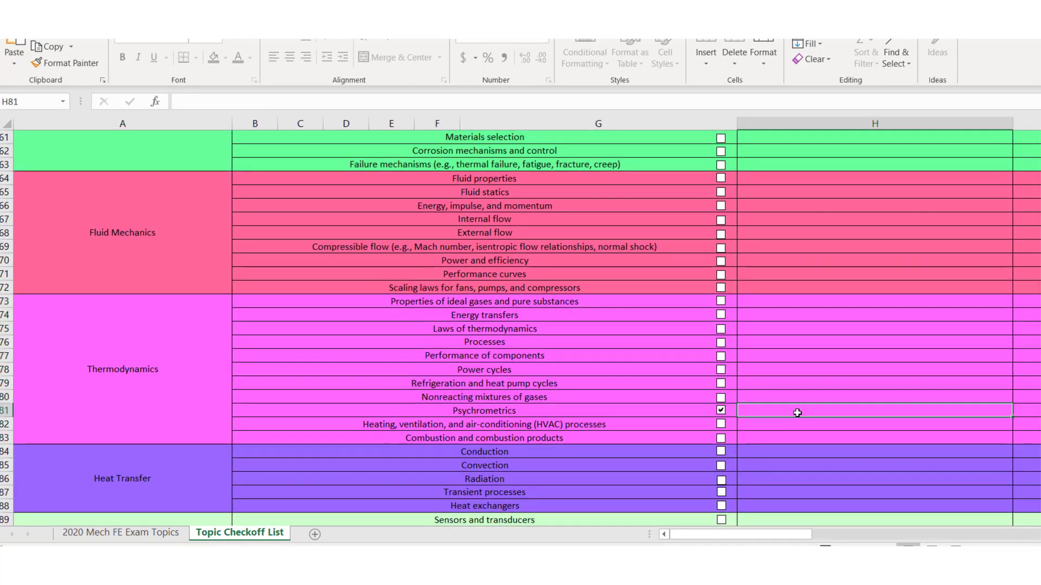
{"action": "type", "text": "hea"}
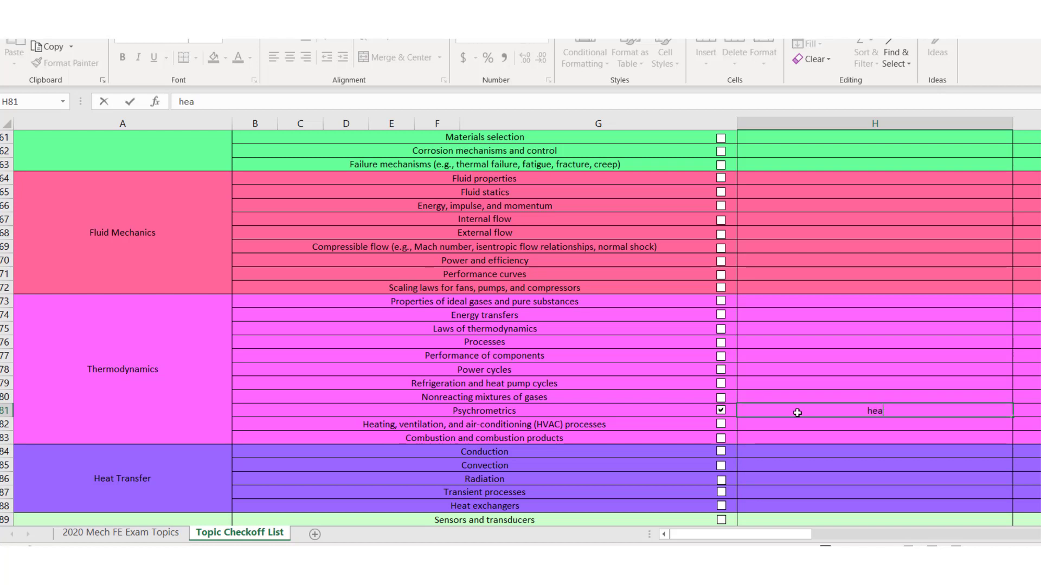
{"action": "key", "text": "BackSpace"}
{"action": "key", "text": "BackSpace"}
{"action": "key", "text": "BackSpace"}
{"action": "type", "text": "Heat transfer,"}
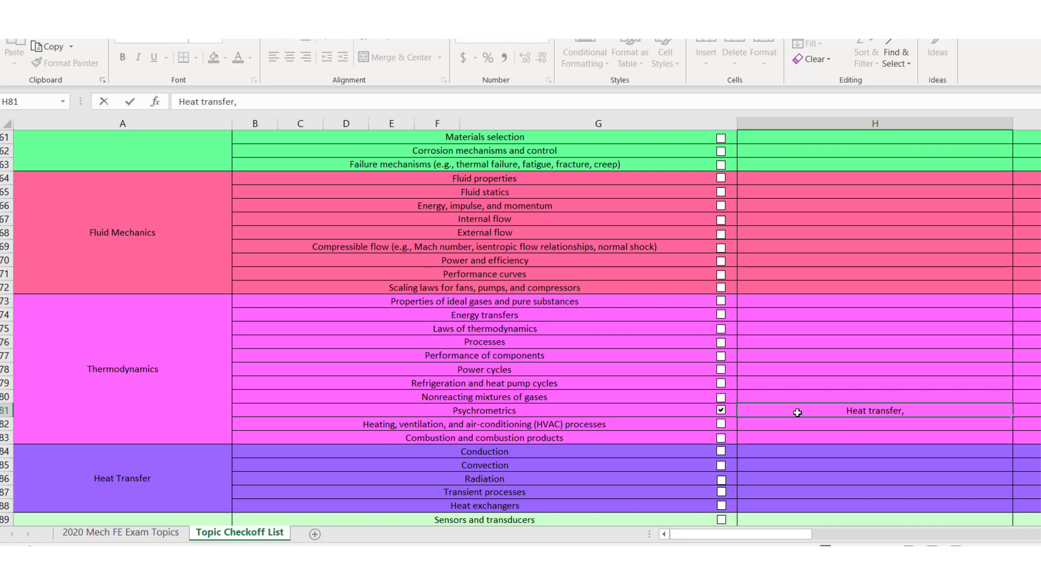
{"action": "type", "text": "specific"}
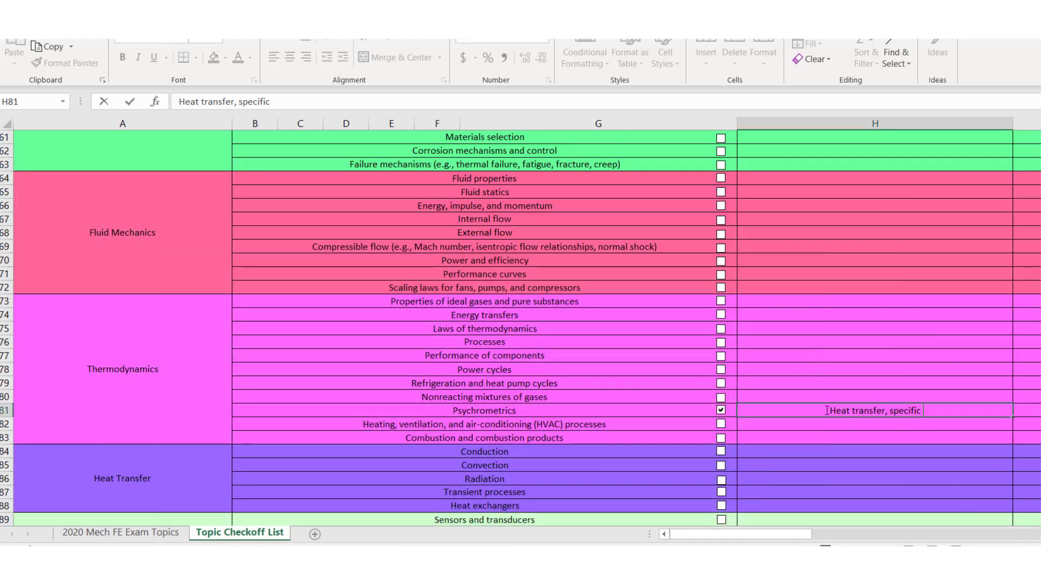
{"action": "type", "text": "humid"}
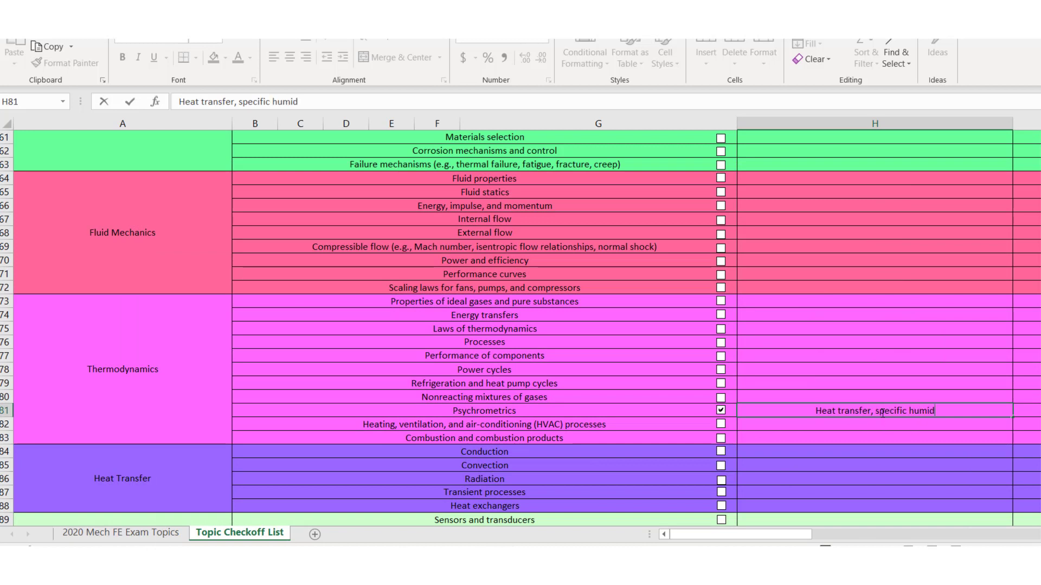
{"action": "type", "text": "ity,"}
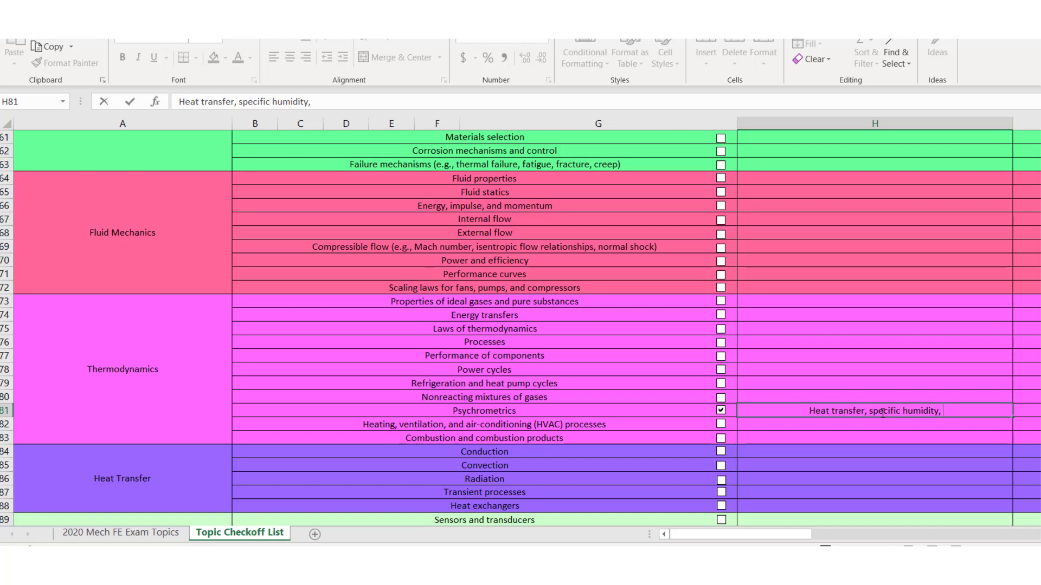
{"action": "type", "text": " enthalp"}
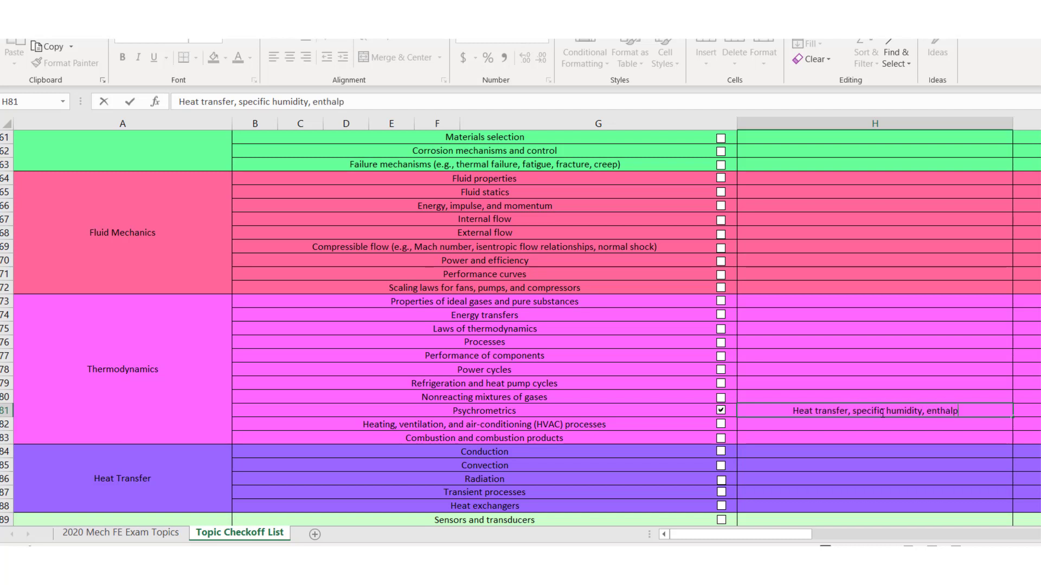
{"action": "key", "text": "BackSpace"}
{"action": "key", "text": "BackSpace"}
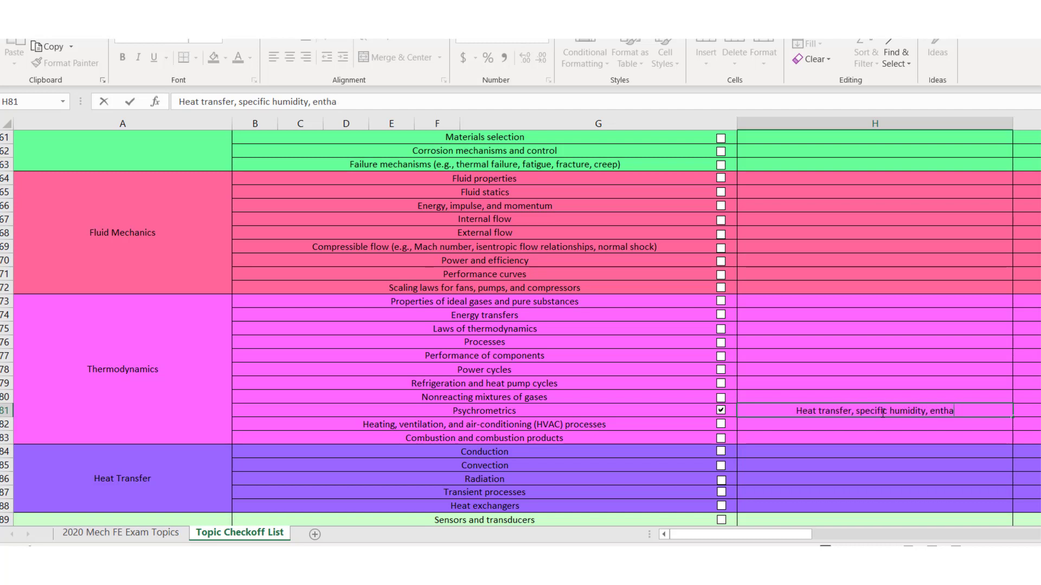
{"action": "type", "text": "lphies,"}
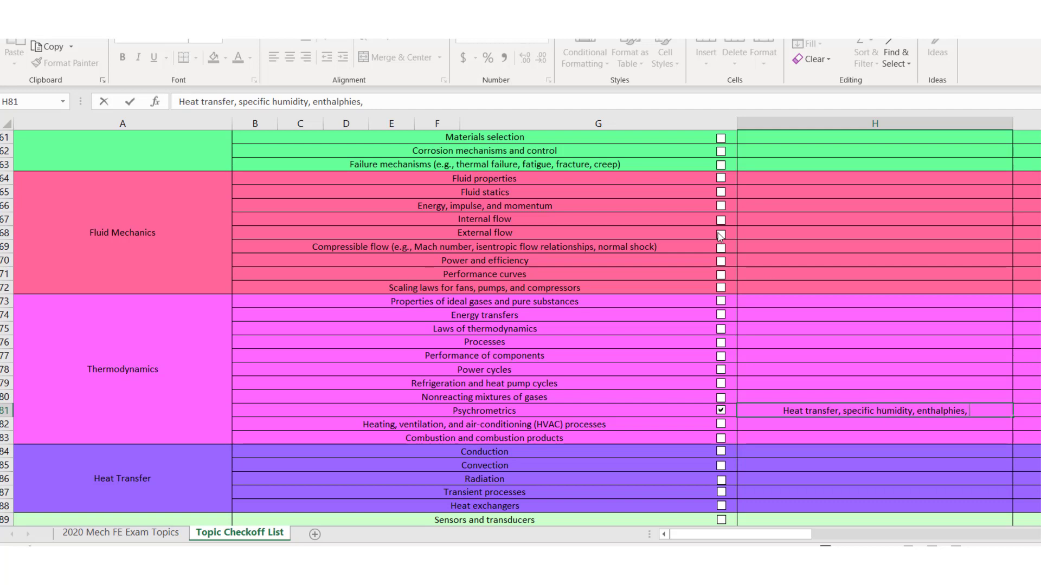
Enter '1 hour per week' as the Psychrometrics study time in cell I81.
{"action": "scroll", "coordinate": [883, 306], "scroll_direction": "up", "scroll_amount": 6}
{"action": "scroll", "coordinate": [884, 306], "scroll_direction": "up", "scroll_amount": 14}
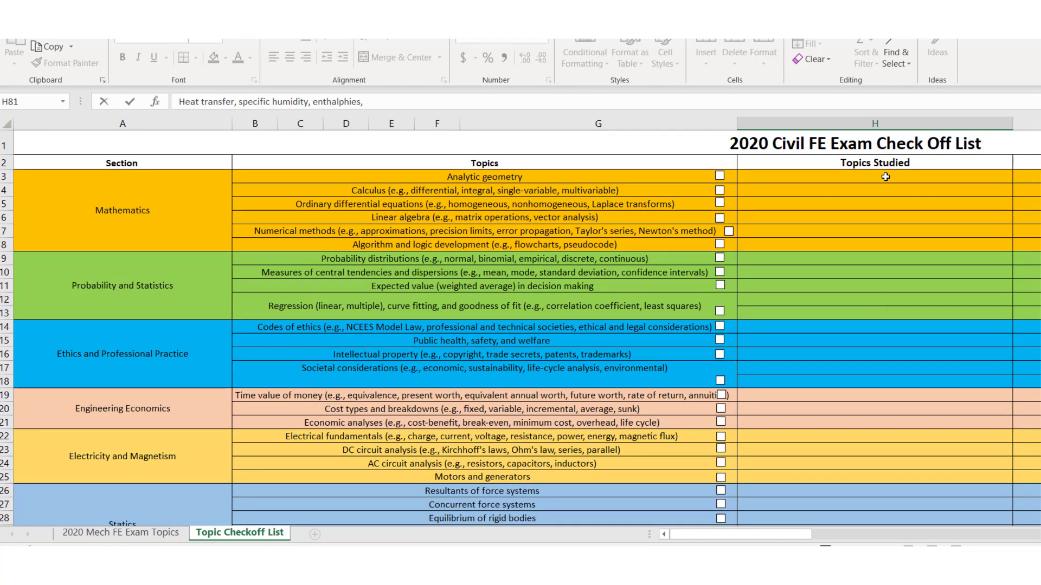
{"action": "scroll", "coordinate": [887, 232], "scroll_direction": "down", "scroll_amount": 20}
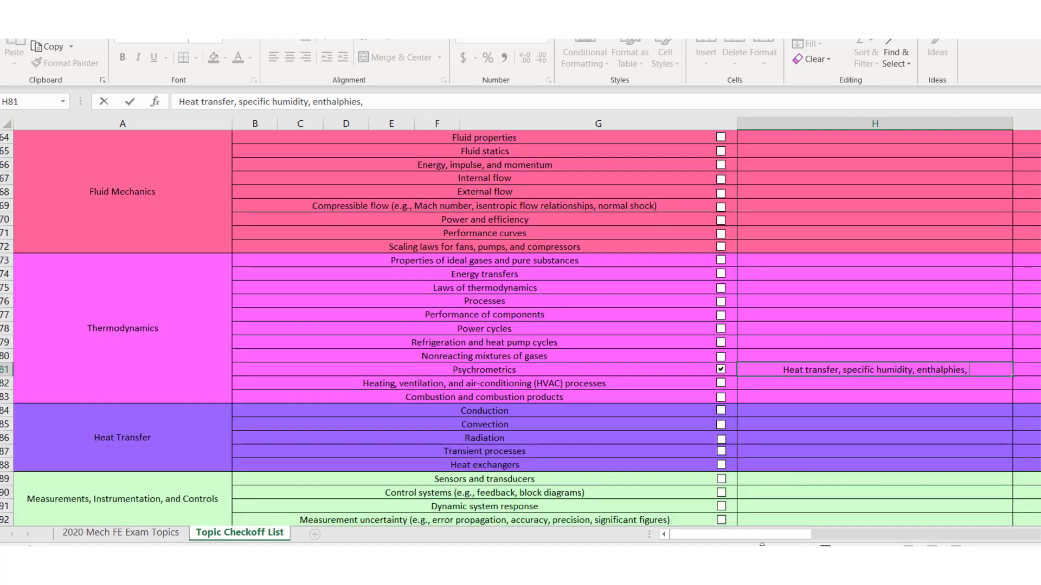
{"action": "left_click_drag", "start_coordinate": [775, 534], "coordinate": [922, 428]}
{"action": "scroll", "coordinate": [911, 423], "scroll_direction": "up", "scroll_amount": 20}
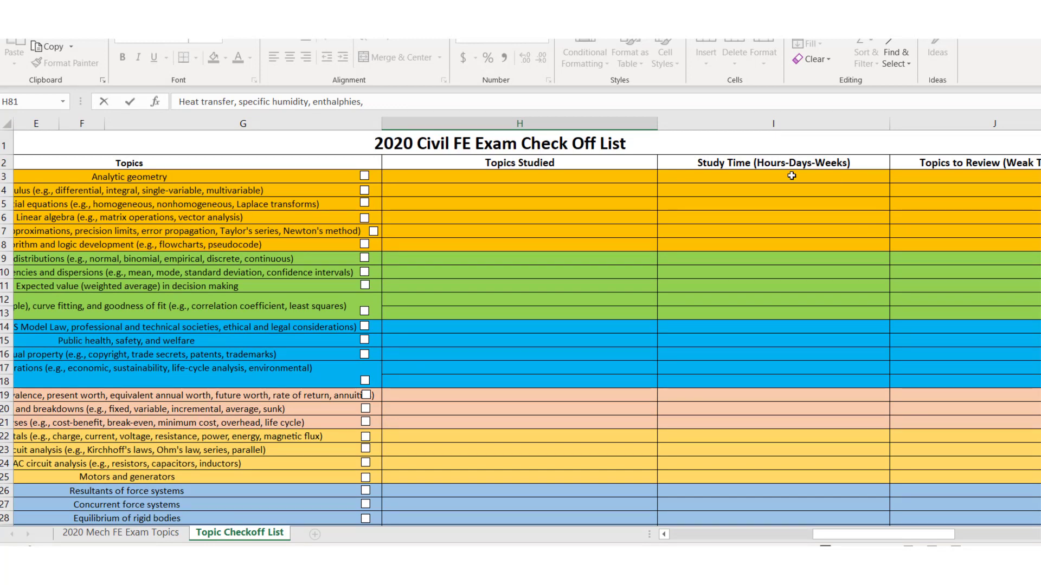
{"action": "scroll", "coordinate": [783, 298], "scroll_direction": "down", "scroll_amount": 20}
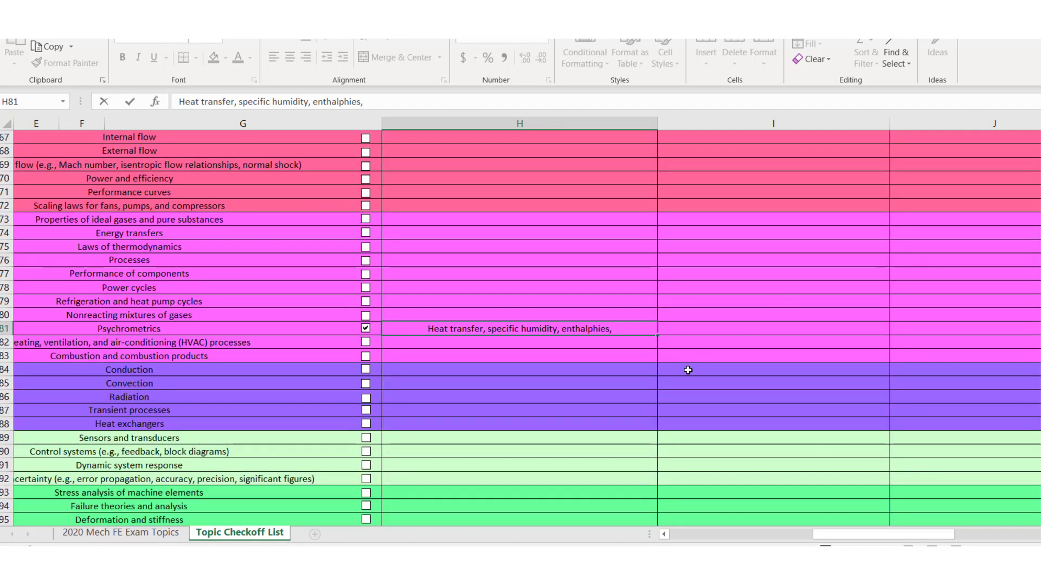
{"action": "left_click", "coordinate": [710, 328]}
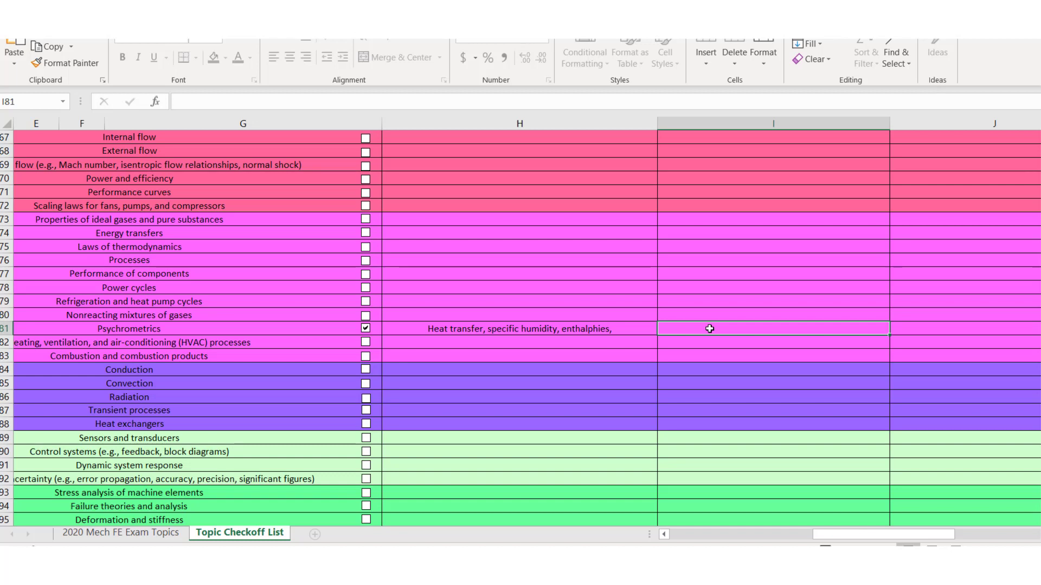
{"action": "type", "text": "1"}
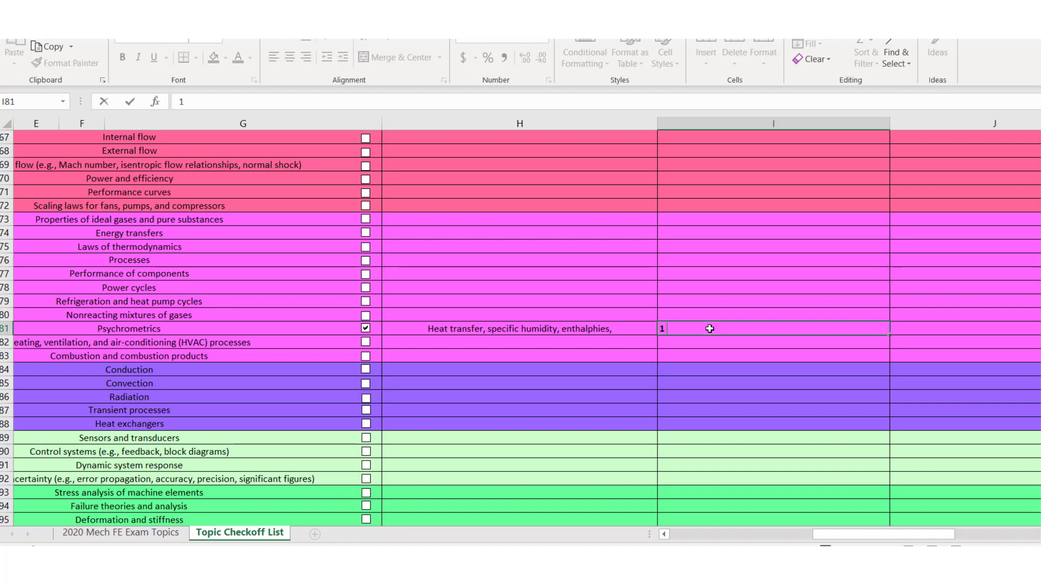
{"action": "type", "text": " hour per week"}
{"action": "key", "text": "Return"}
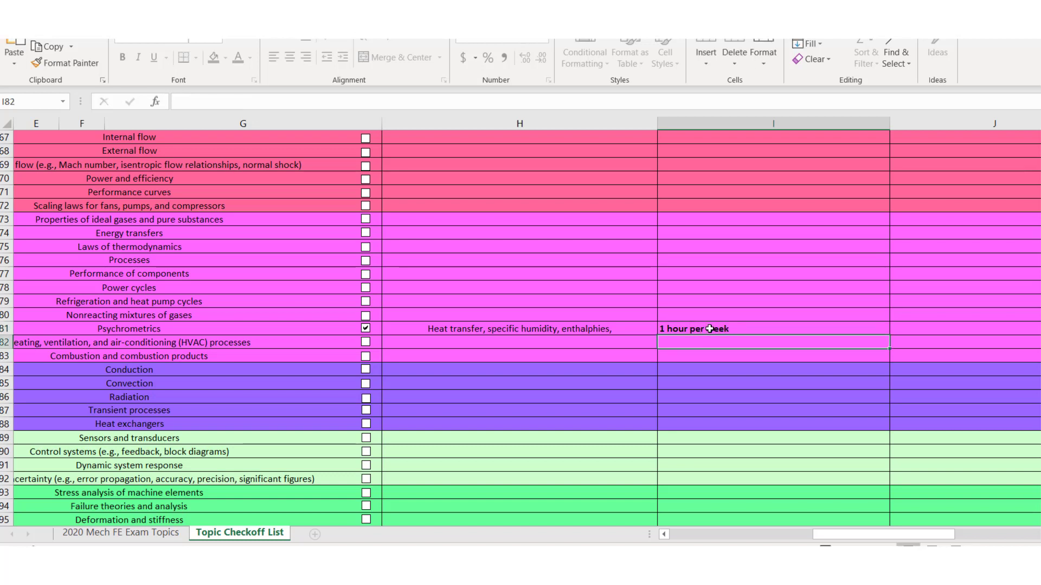
{"action": "left_click", "coordinate": [275, 320]}
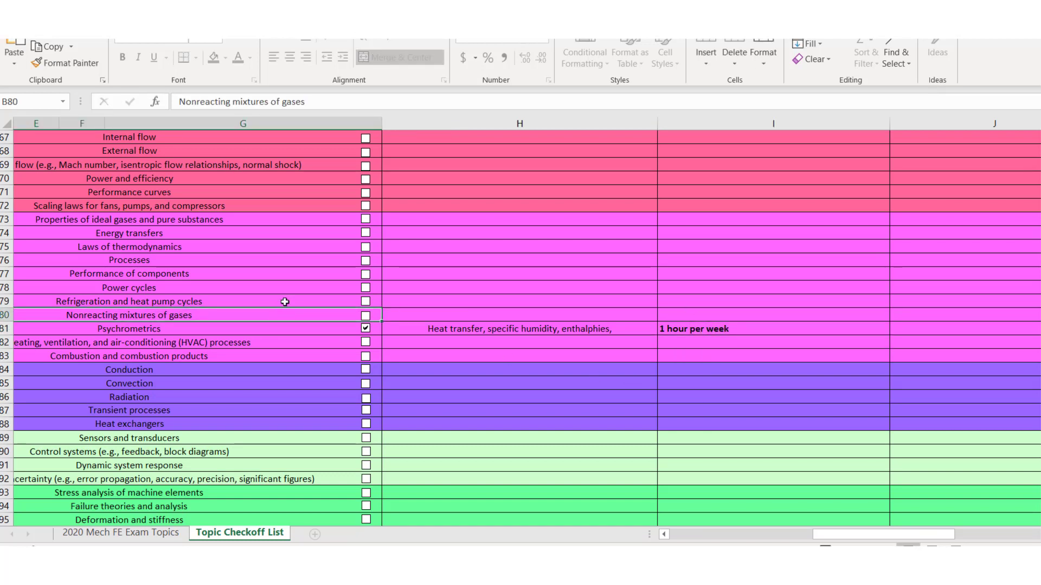
{"action": "left_click", "coordinate": [285, 301]}
{"action": "left_click", "coordinate": [285, 319]}
{"action": "left_click_drag", "start_coordinate": [884, 534], "coordinate": [959, 534]}
{"action": "scroll", "coordinate": [757, 413], "scroll_direction": "up", "scroll_amount": 20}
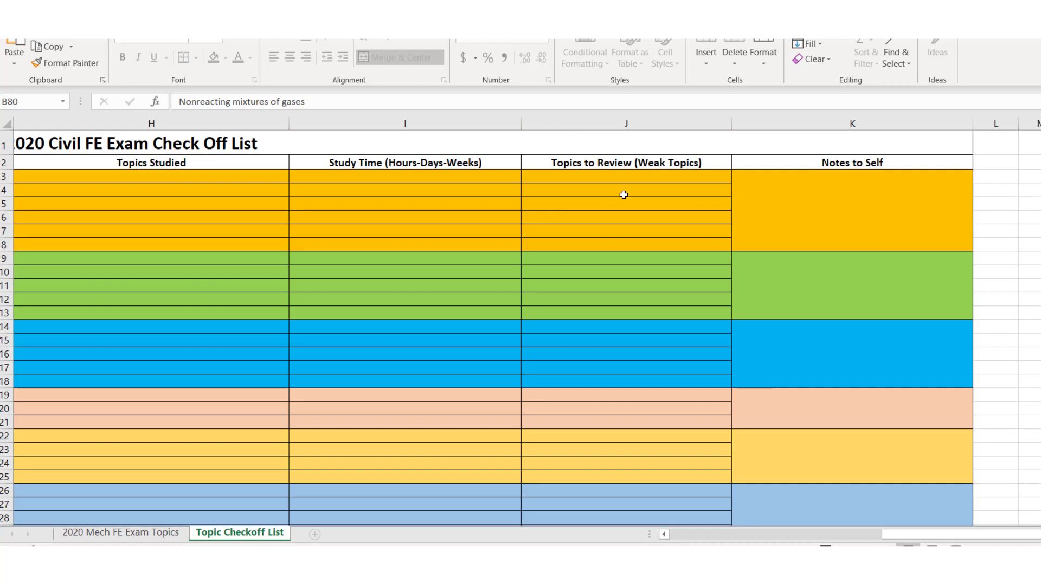
{"action": "scroll", "coordinate": [621, 198], "scroll_direction": "down", "scroll_amount": 18}
{"action": "scroll", "coordinate": [602, 383], "scroll_direction": "down", "scroll_amount": 4}
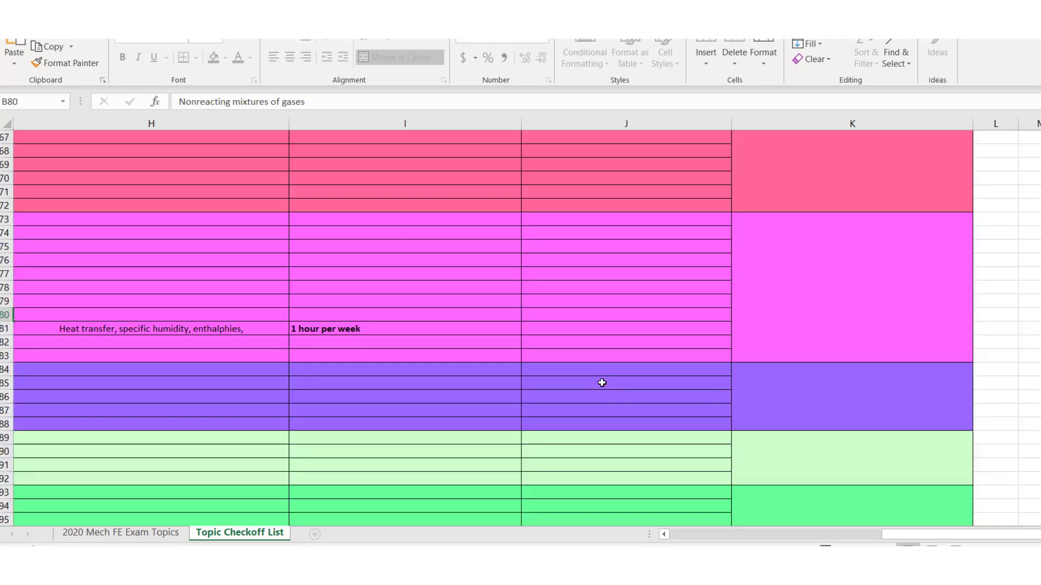
{"action": "left_click", "coordinate": [564, 328]}
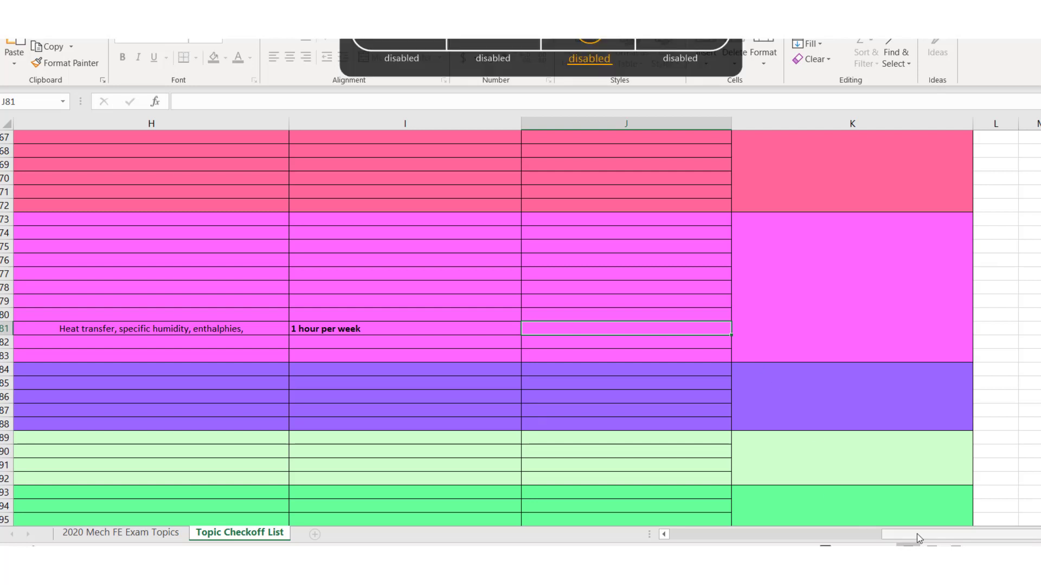
{"action": "scroll", "coordinate": [855, 302], "scroll_direction": "up", "scroll_amount": 20}
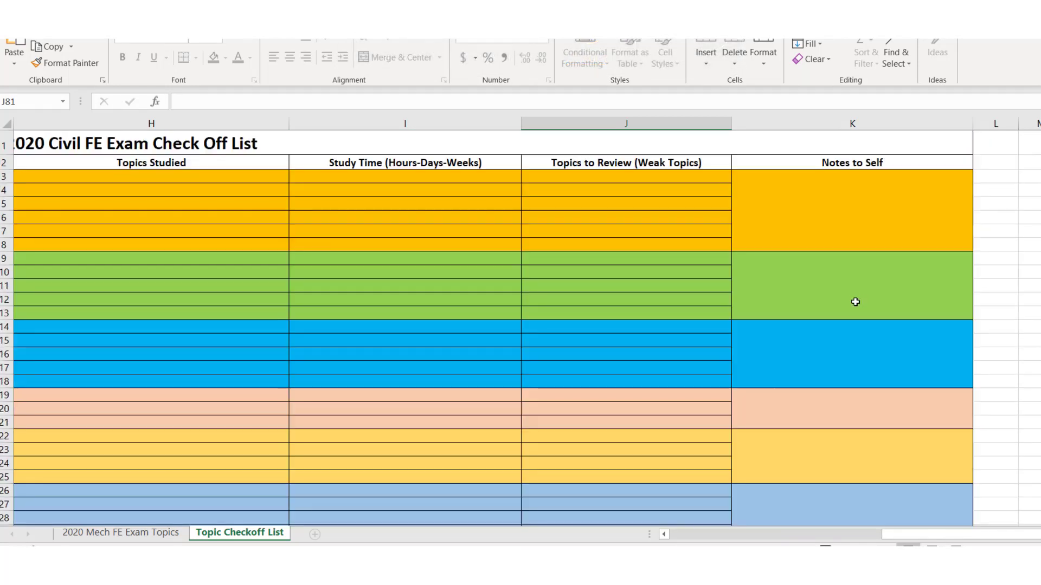
{"action": "scroll", "coordinate": [864, 265], "scroll_direction": "down", "scroll_amount": 9}
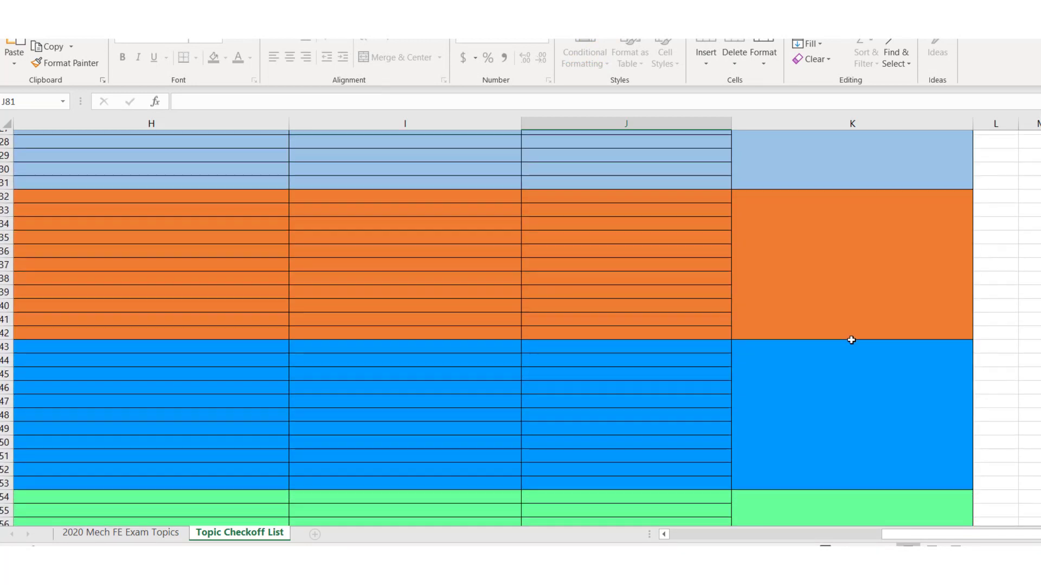
{"action": "scroll", "coordinate": [832, 353], "scroll_direction": "down", "scroll_amount": 12}
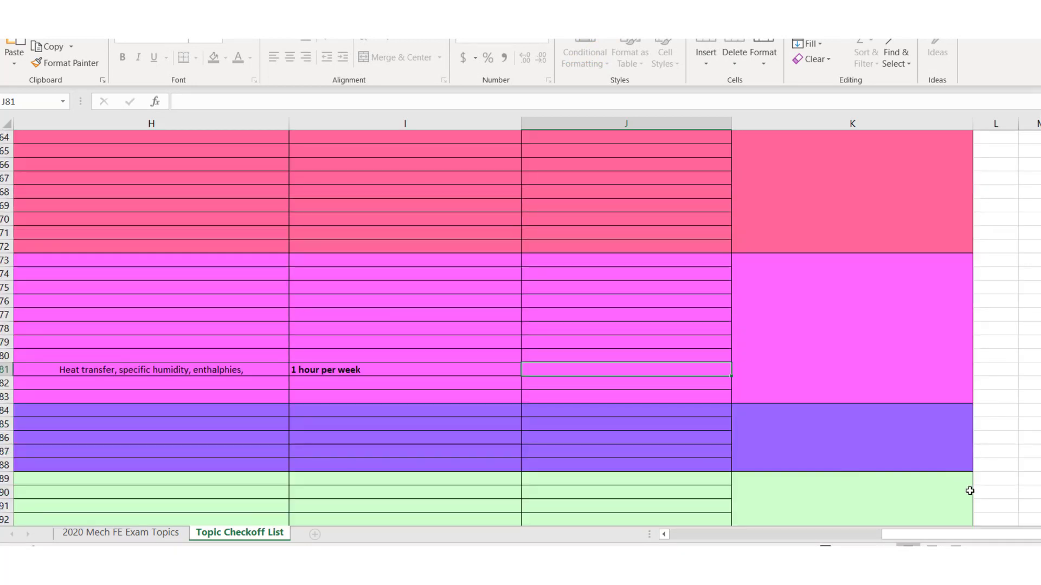
{"action": "left_click_drag", "start_coordinate": [958, 536], "coordinate": [748, 536]}
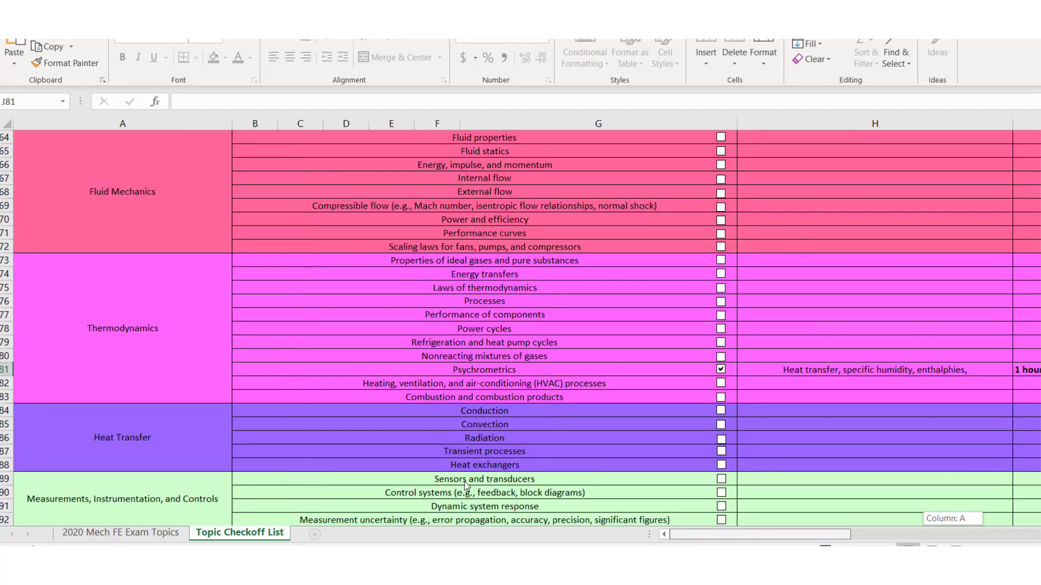
{"action": "left_click_drag", "start_coordinate": [465, 485], "coordinate": [455, 444]}
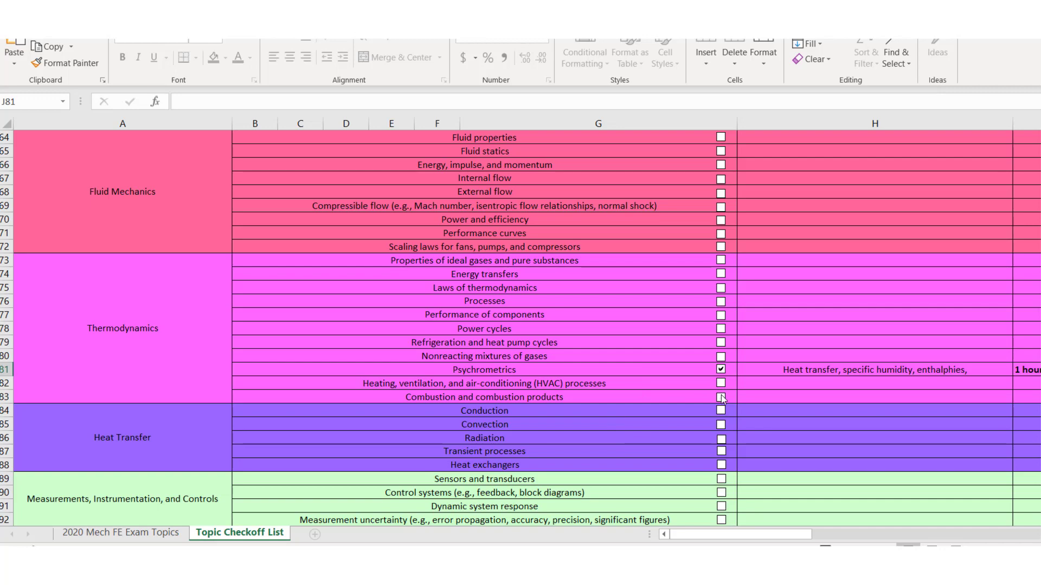
{"action": "scroll", "coordinate": [592, 410], "scroll_direction": "down", "scroll_amount": 8}
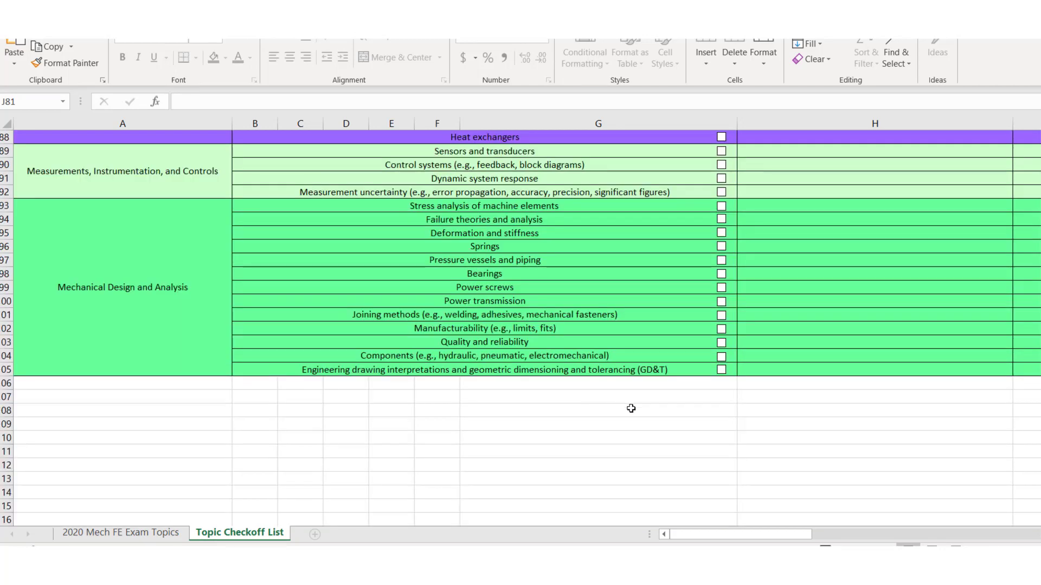
{"action": "scroll", "coordinate": [631, 409], "scroll_direction": "up", "scroll_amount": 20}
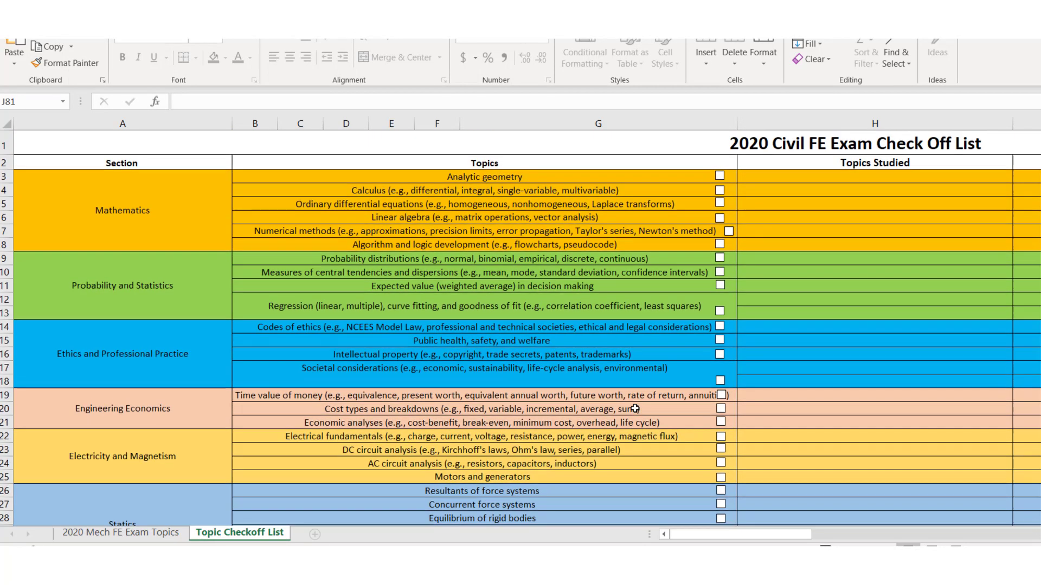